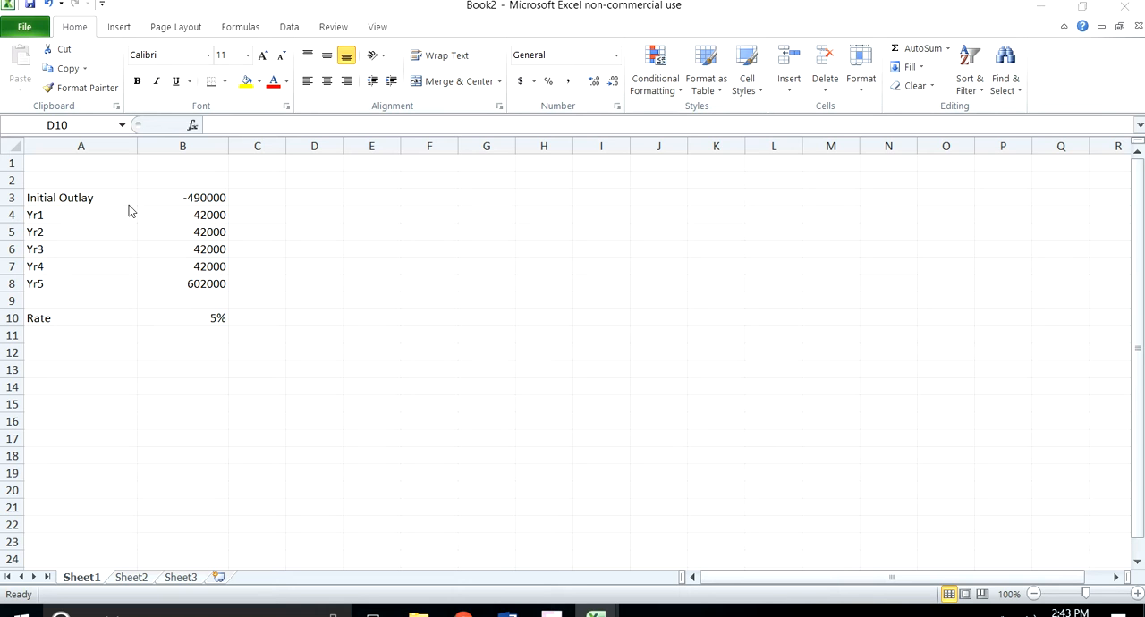
click(310, 215)
click(308, 214)
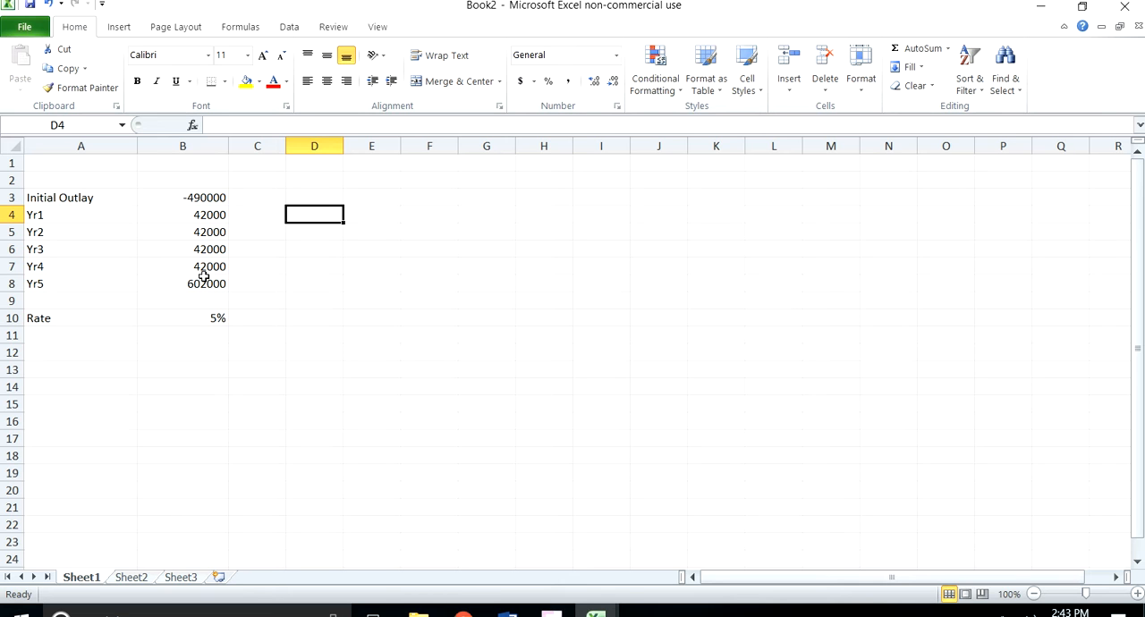
click(213, 318)
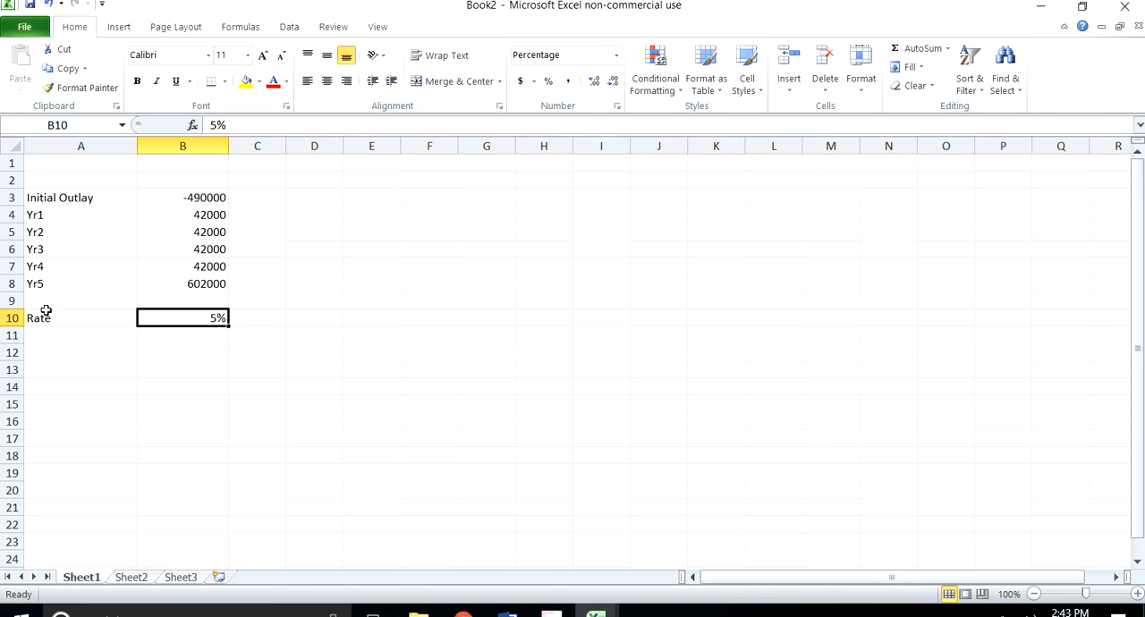
Step: Enter the label NPV in cell D3
click(306, 197)
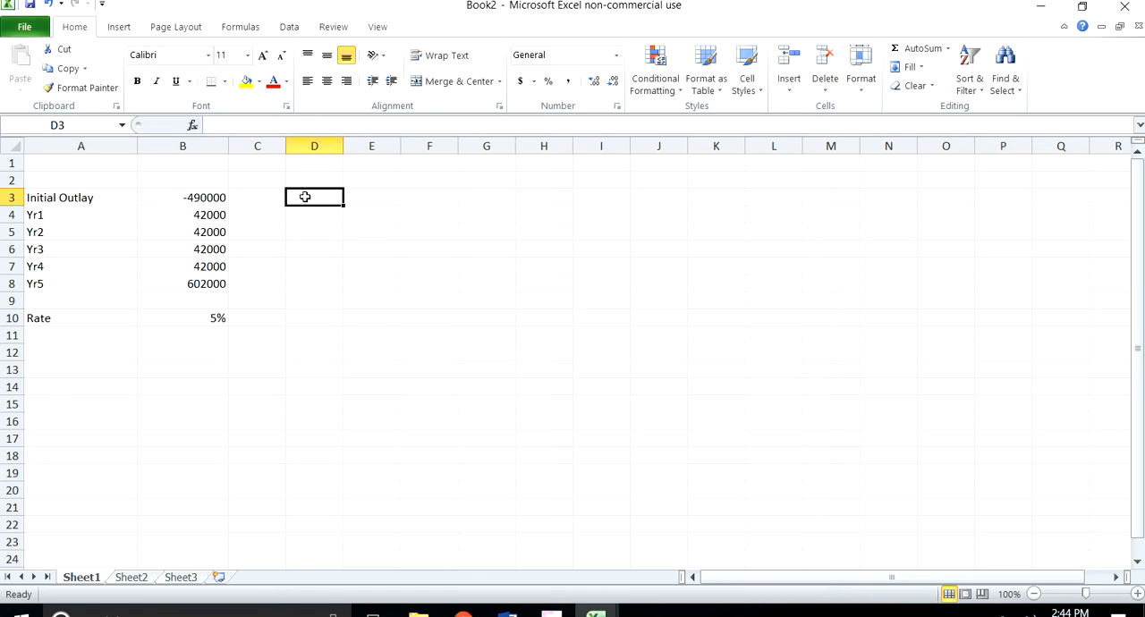
text(N)
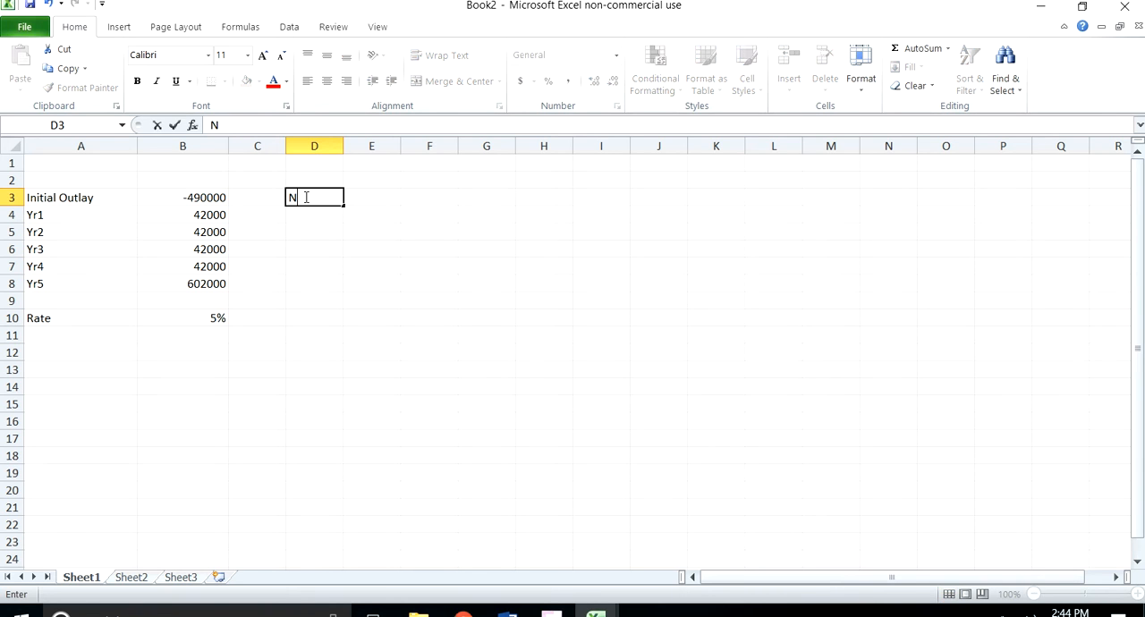
text(PV)
click(365, 195)
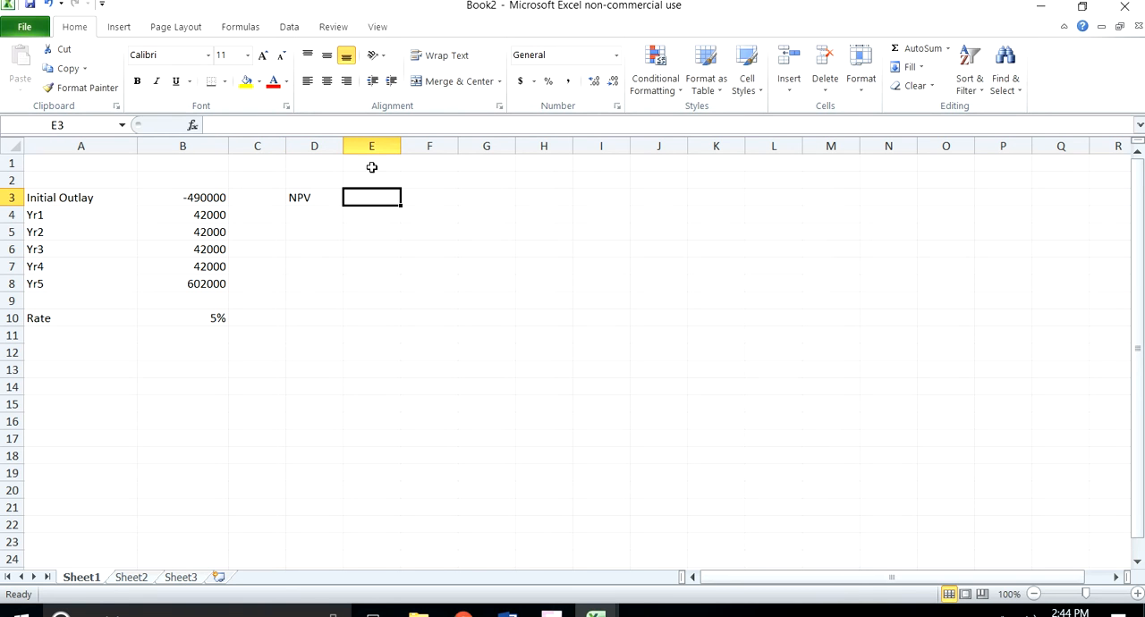
click(240, 27)
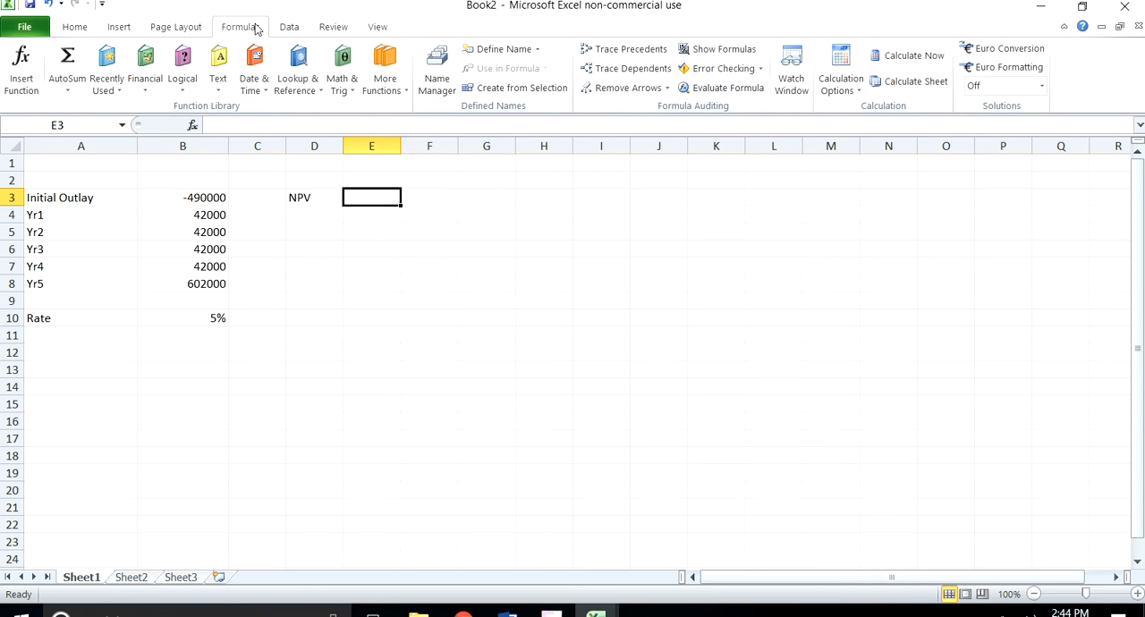
click(144, 76)
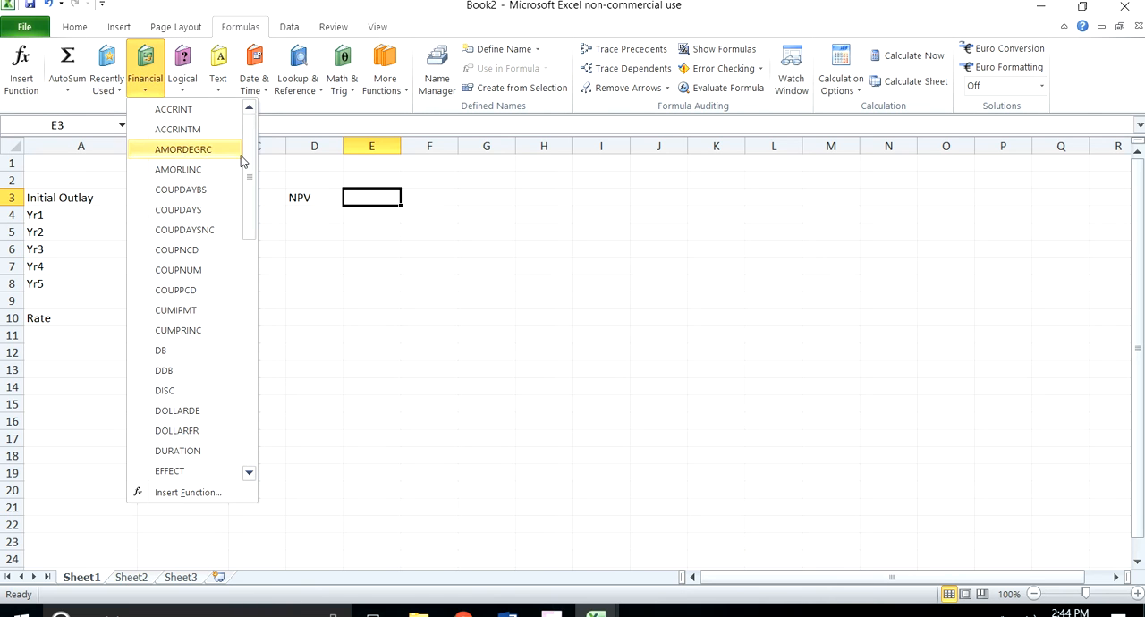
click(105, 93)
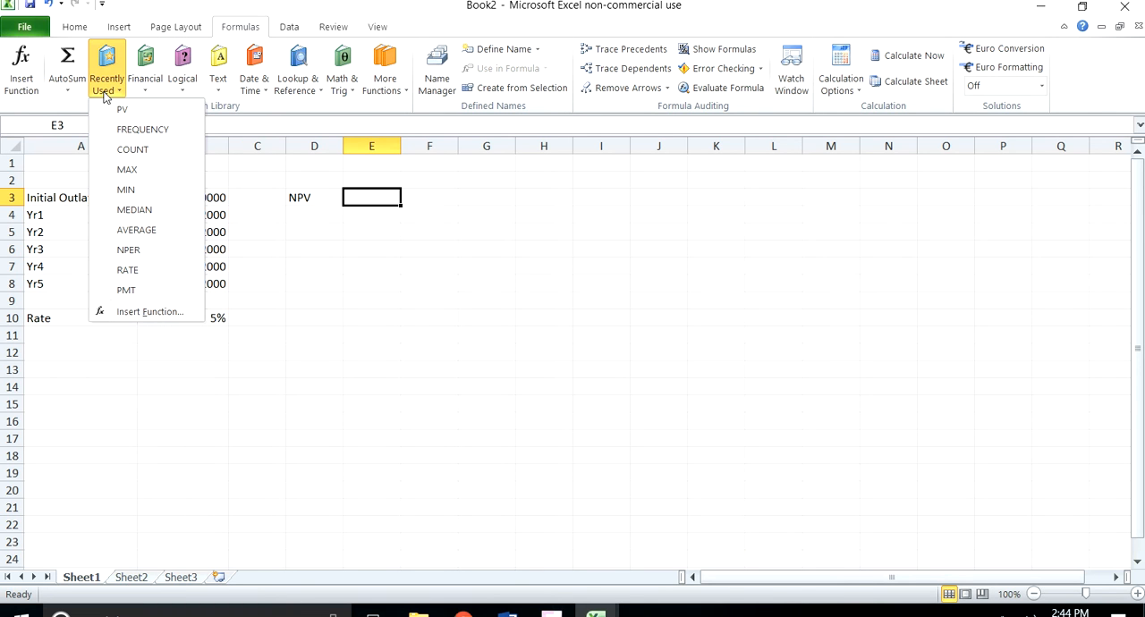
click(145, 78)
drag(253, 137, 249, 317)
click(166, 251)
click(166, 252)
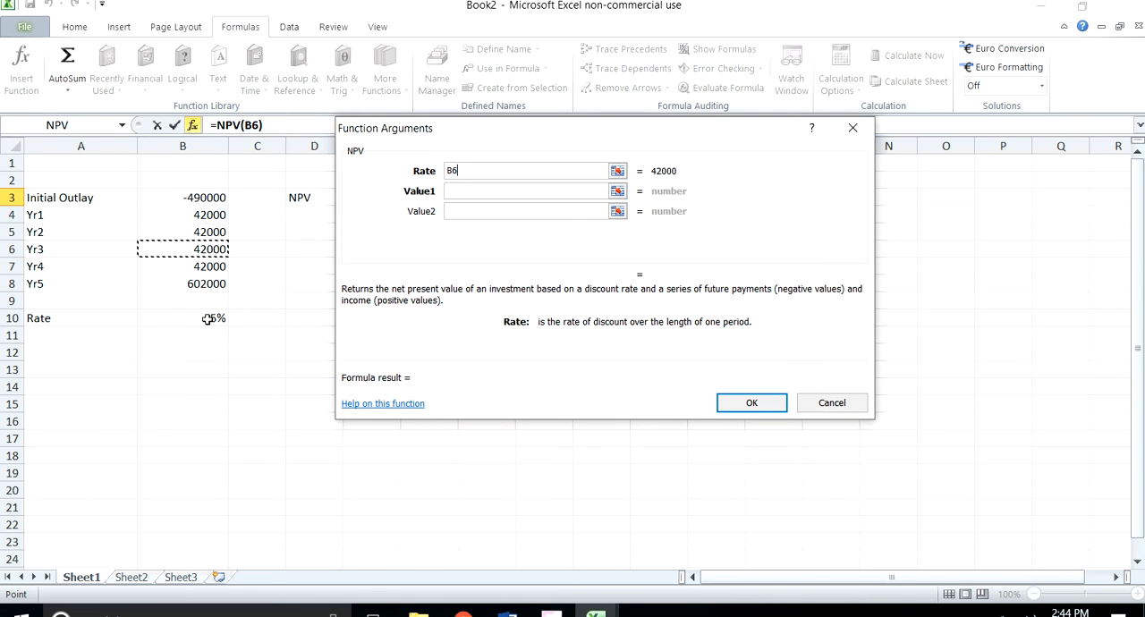
key(Escape)
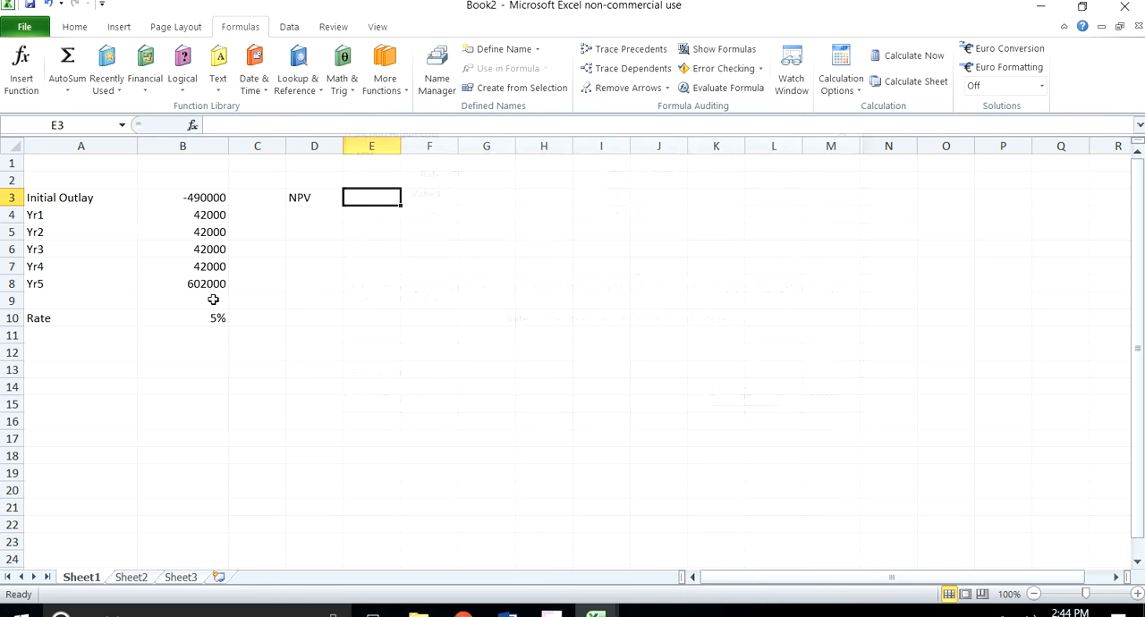
Step: Insert the NPV function in E3 with B10 as the rate and the yearly cash flows B4:B8 as the values
click(143, 80)
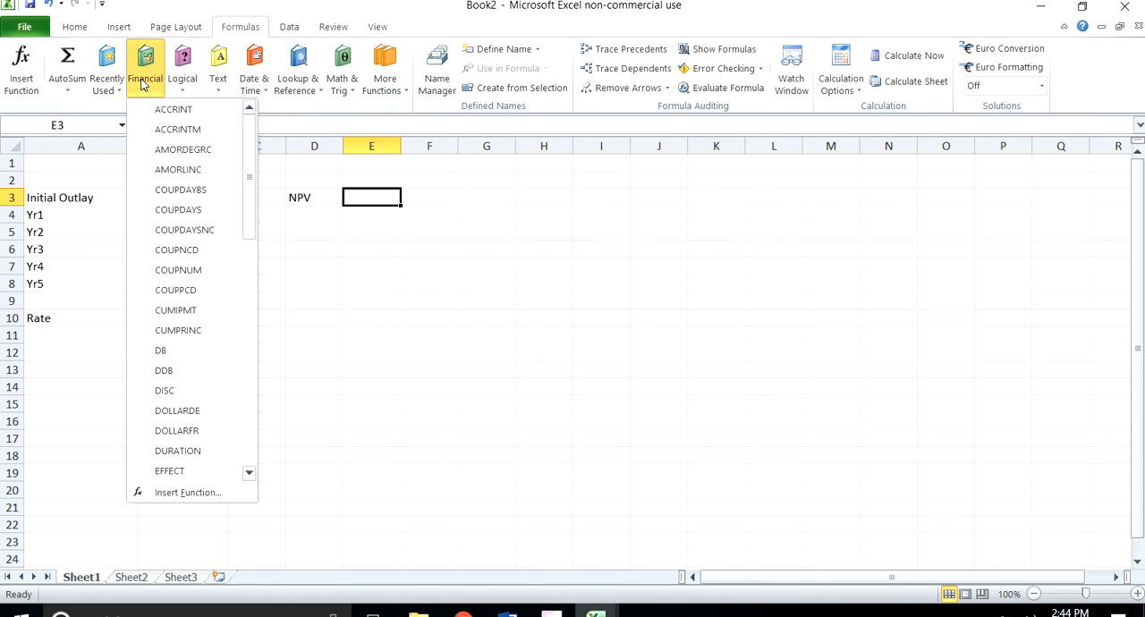
click(106, 82)
click(129, 110)
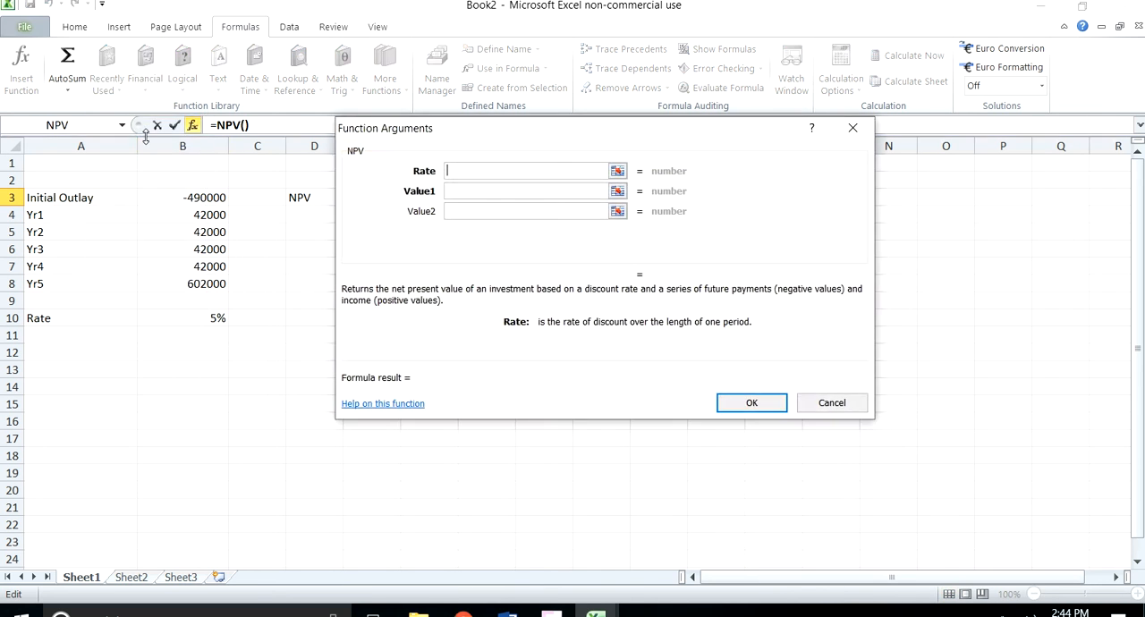
click(197, 321)
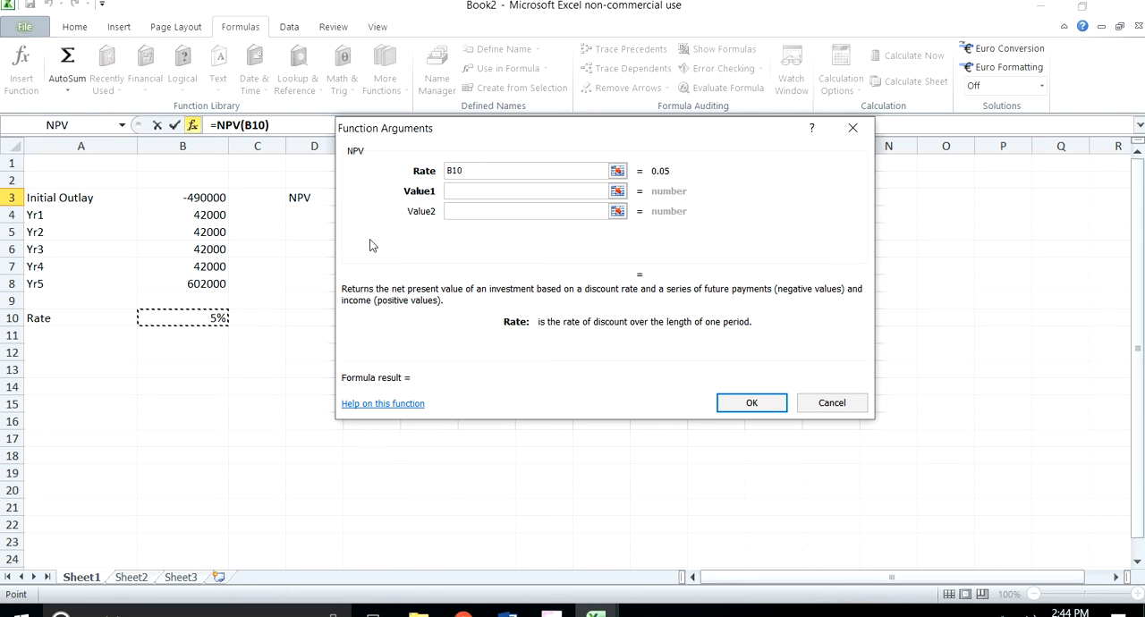
click(468, 192)
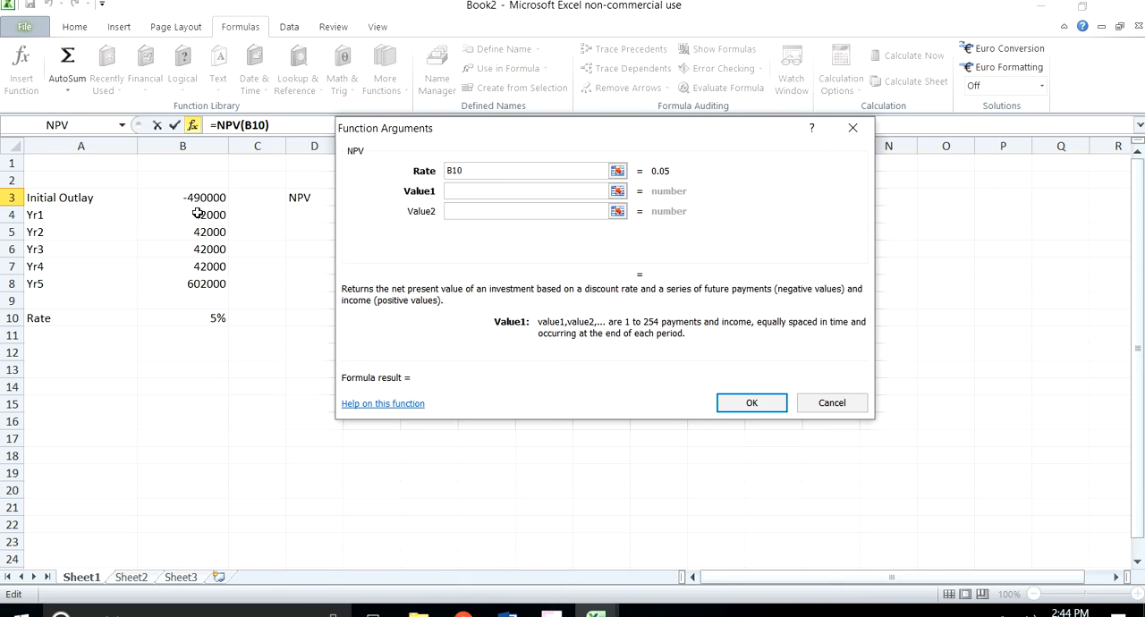
drag(200, 215, 213, 283)
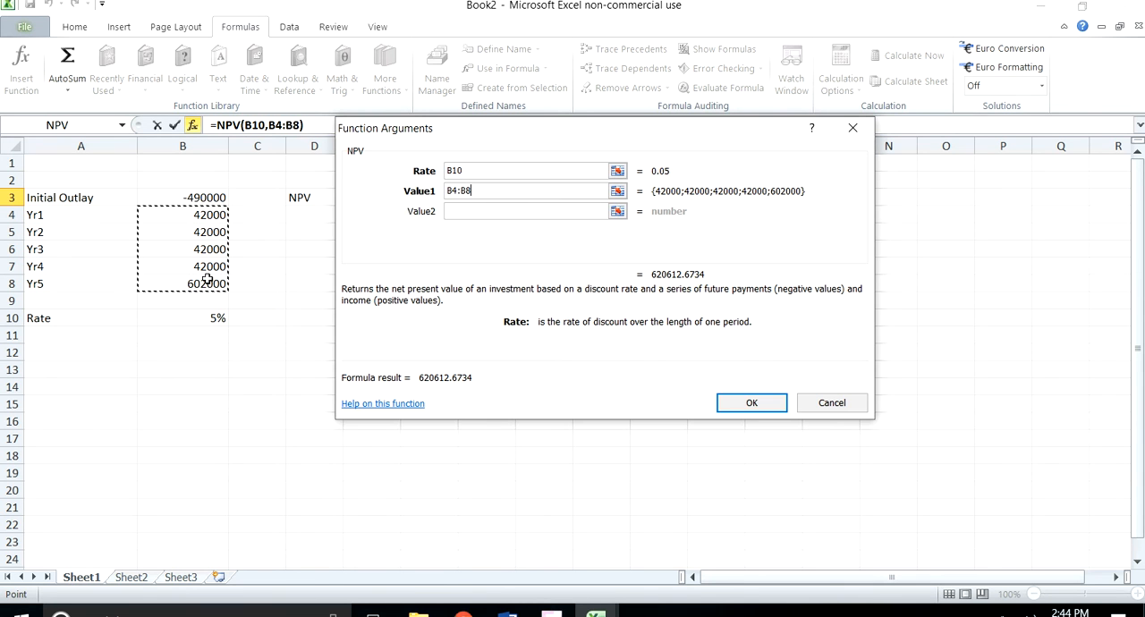
click(751, 403)
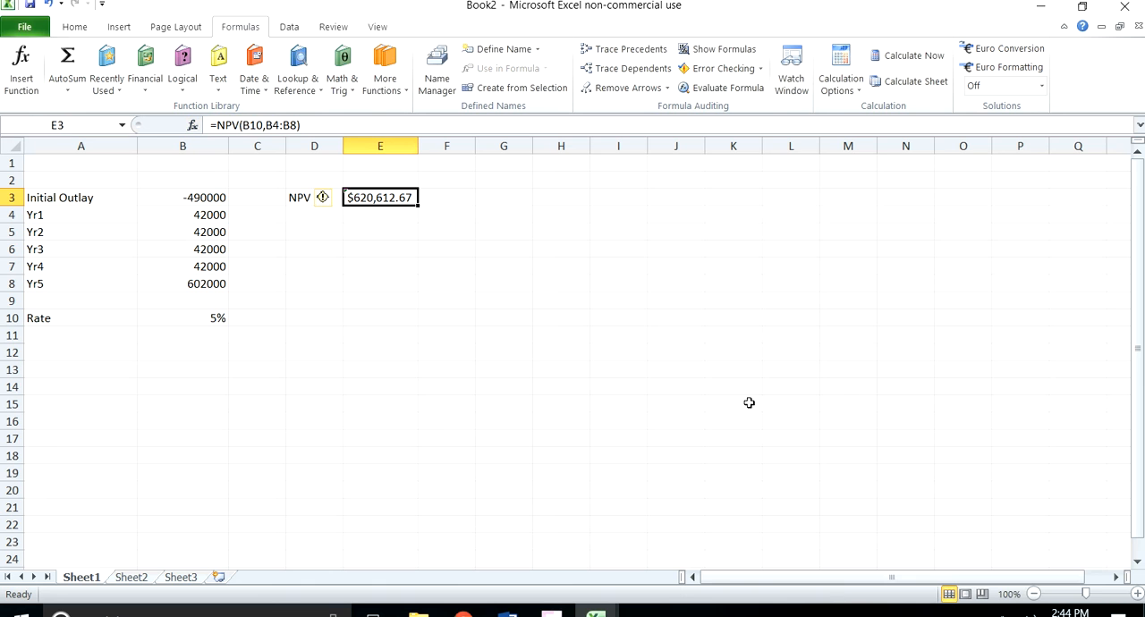
Step: Enter a SUM formula in E4 that subtracts the initial outlay in B3 from the value in E3
click(361, 179)
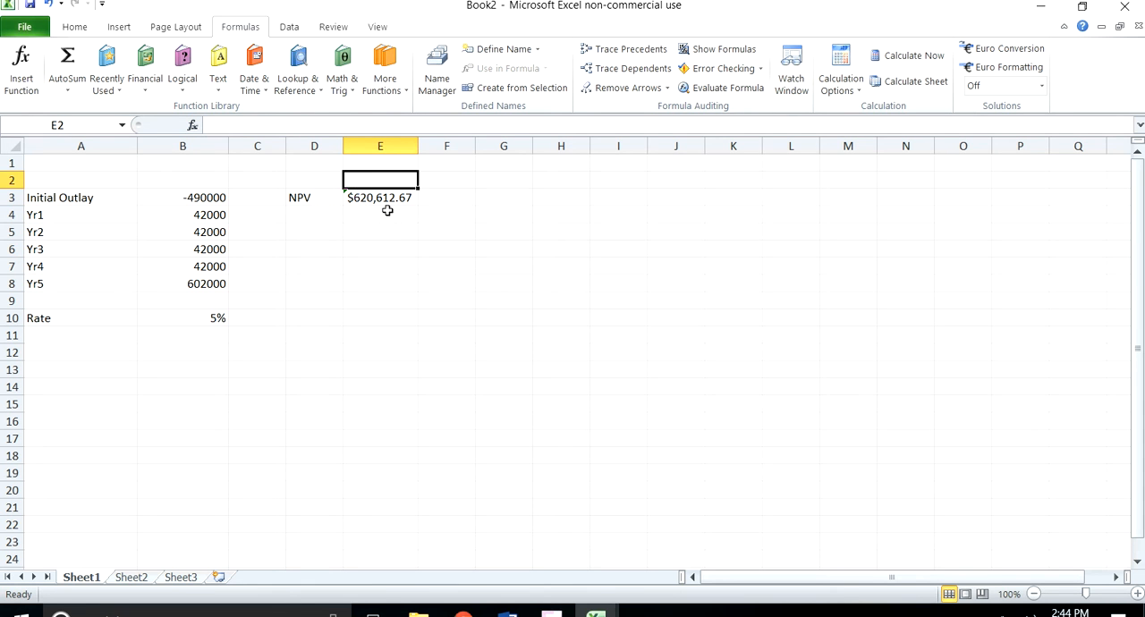
click(387, 211)
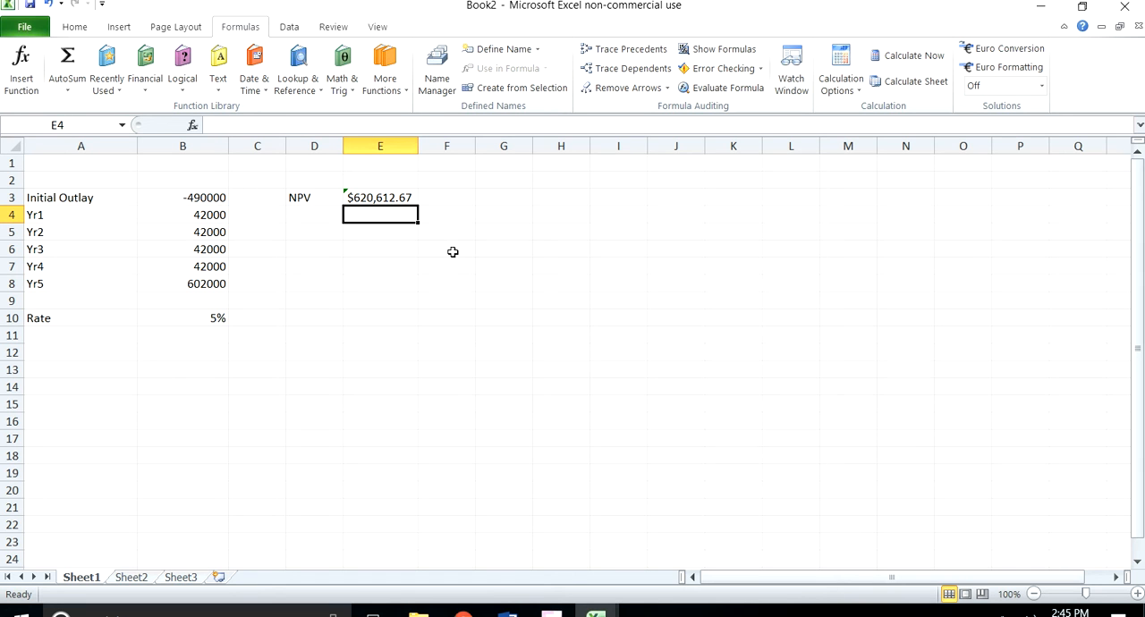
text(@sum)
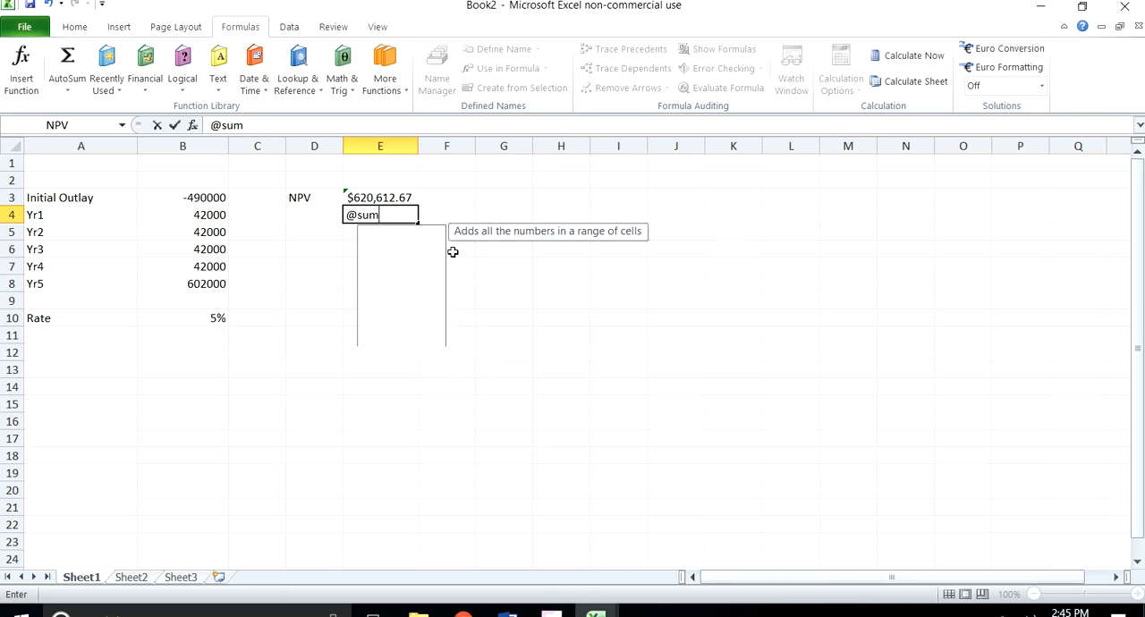
text(()
click(406, 196)
text(-)
click(217, 198)
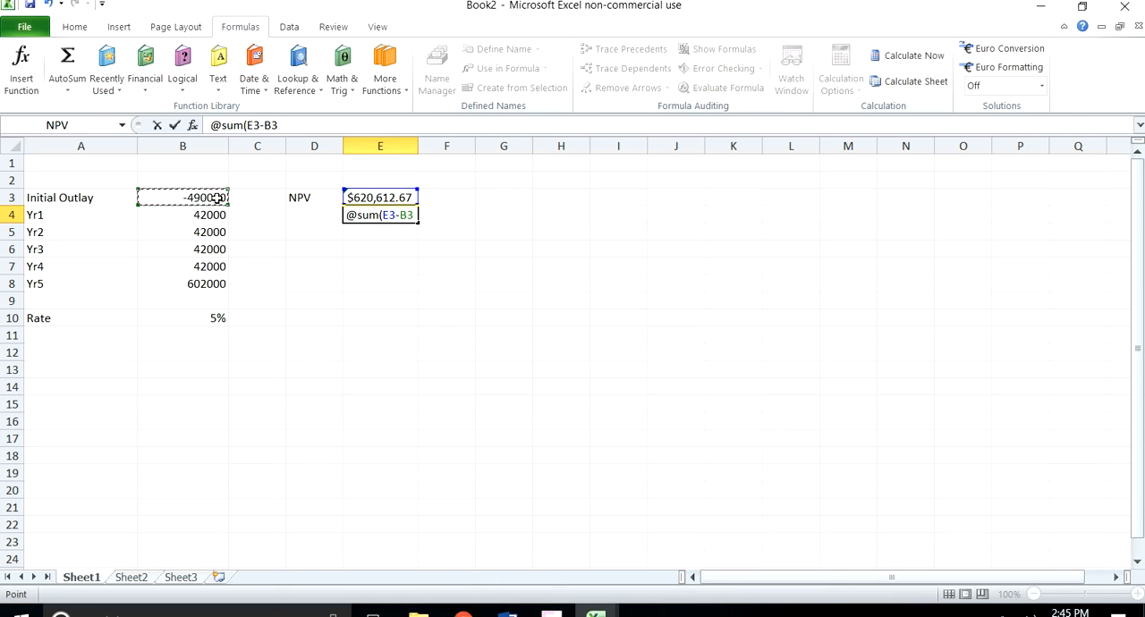
text())
key(Return)
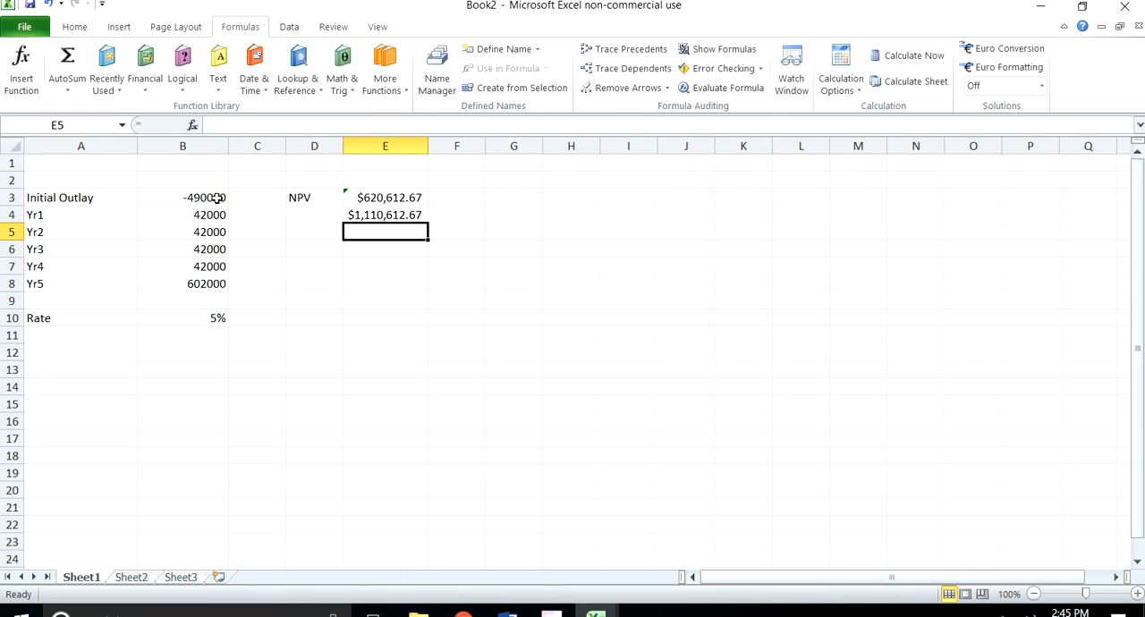
Step: Correct the formula in E4 to =SUM(E3+B3) so the negative initial outlay is added
click(376, 216)
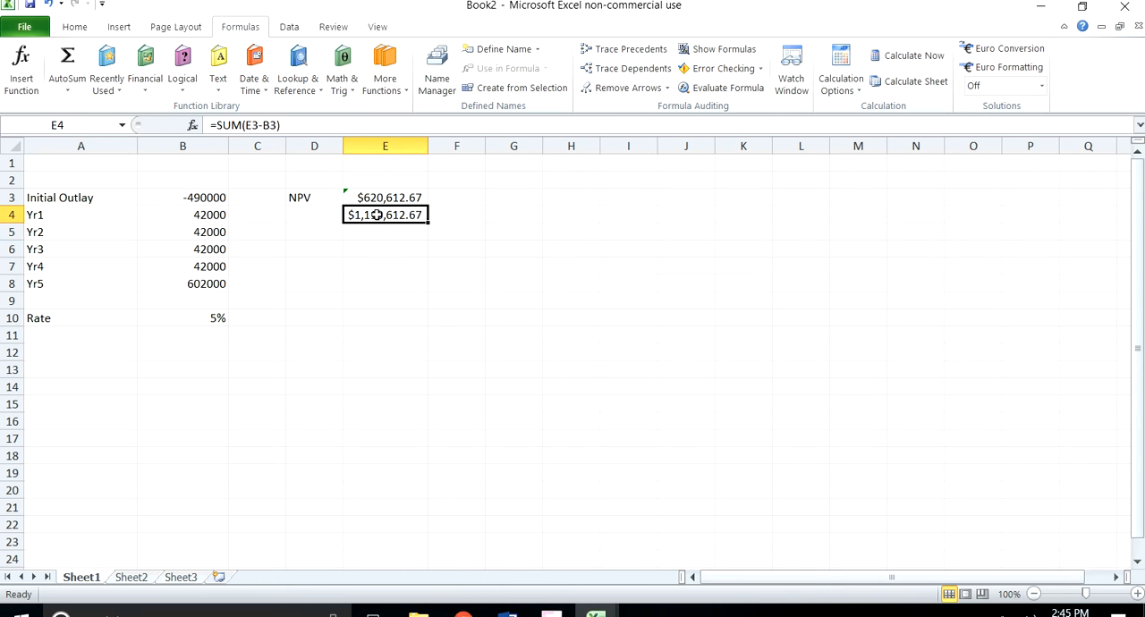
click(389, 198)
click(393, 215)
click(261, 125)
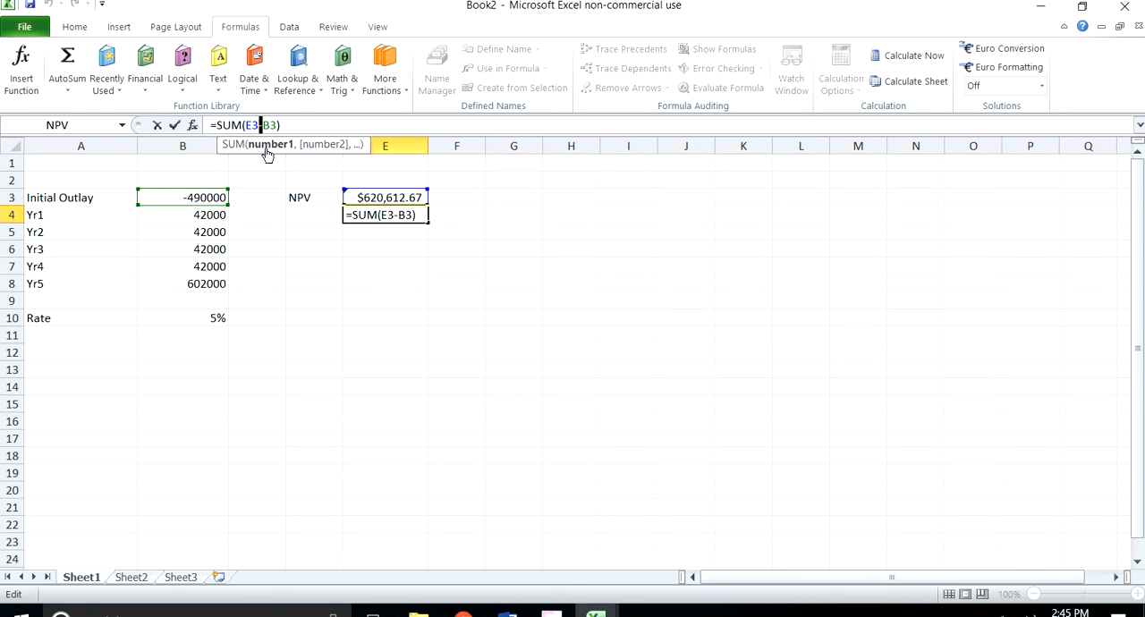
text(+)
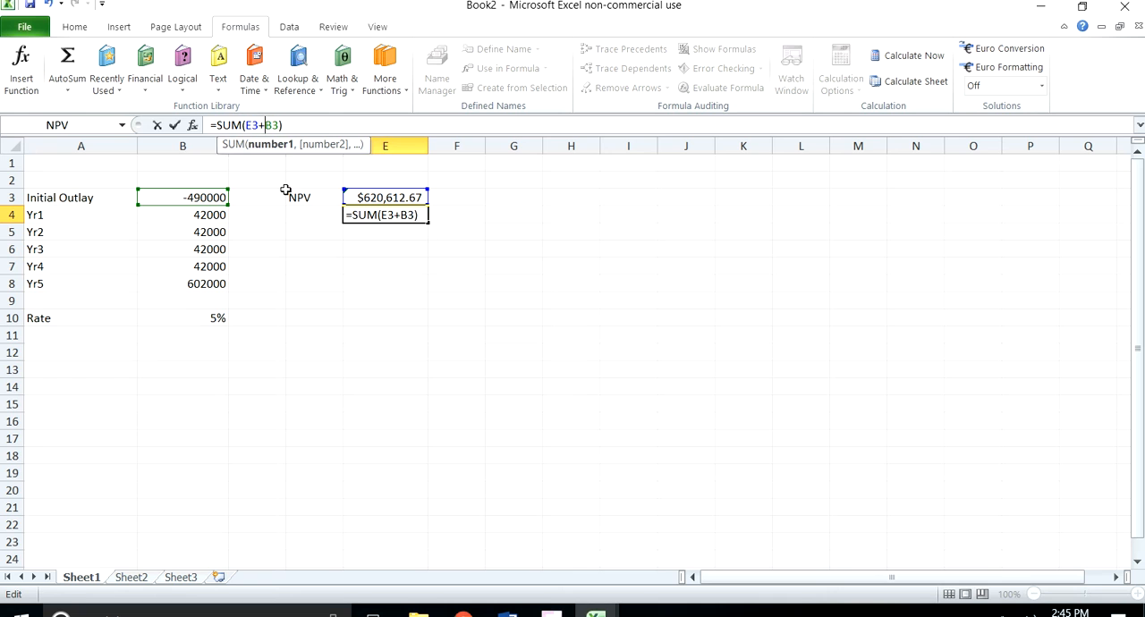
key(Return)
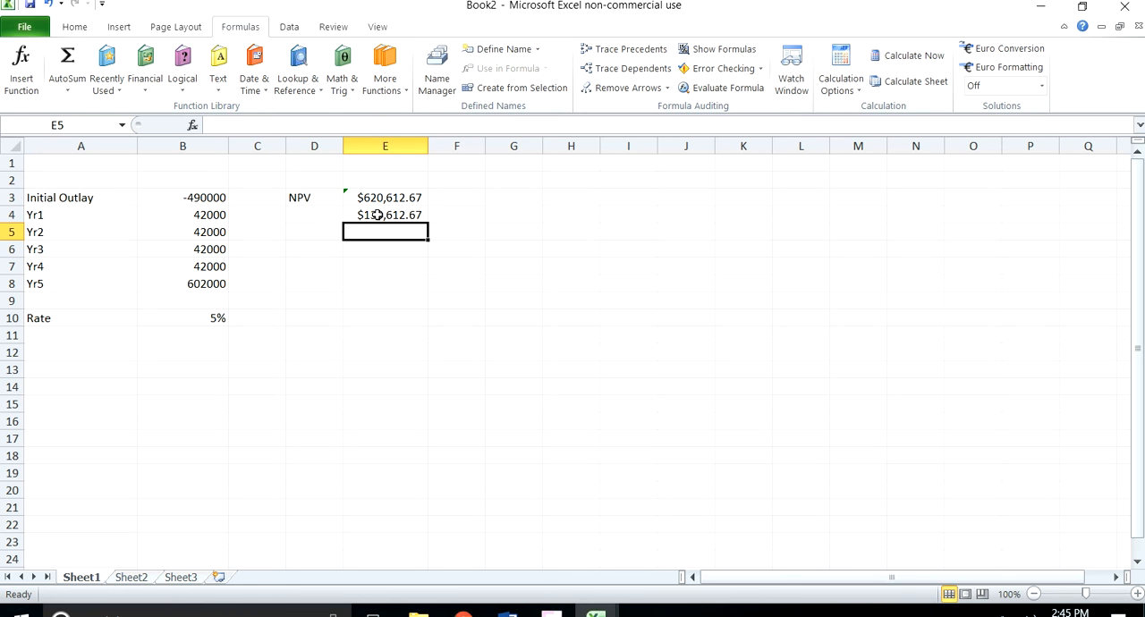
Step: Set the discount rate in B10 to 7%
click(317, 213)
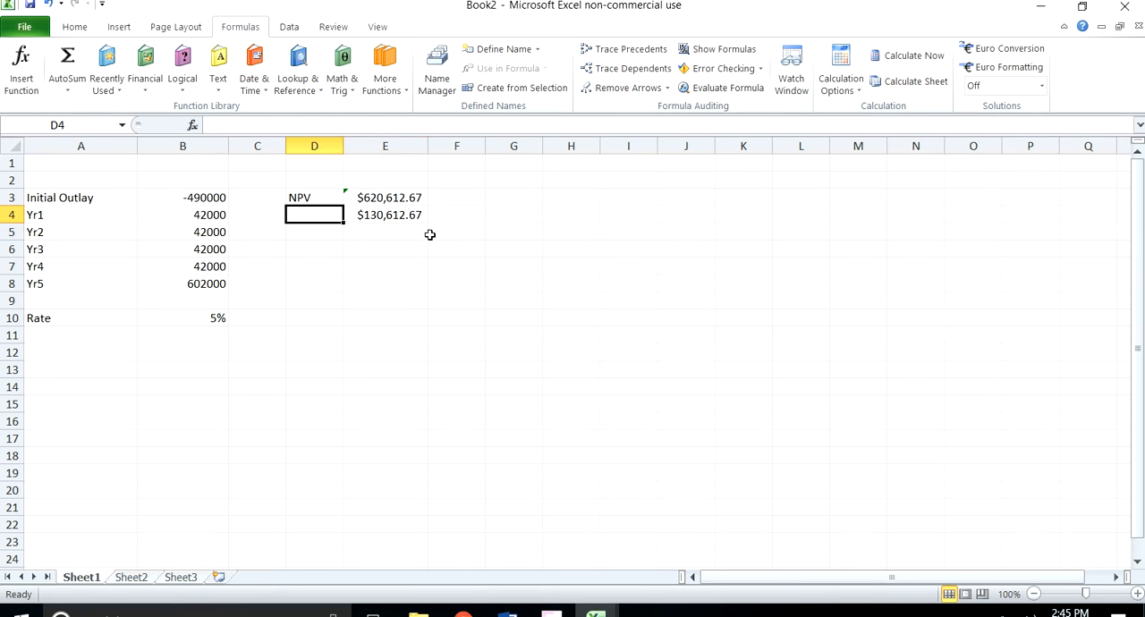
click(414, 211)
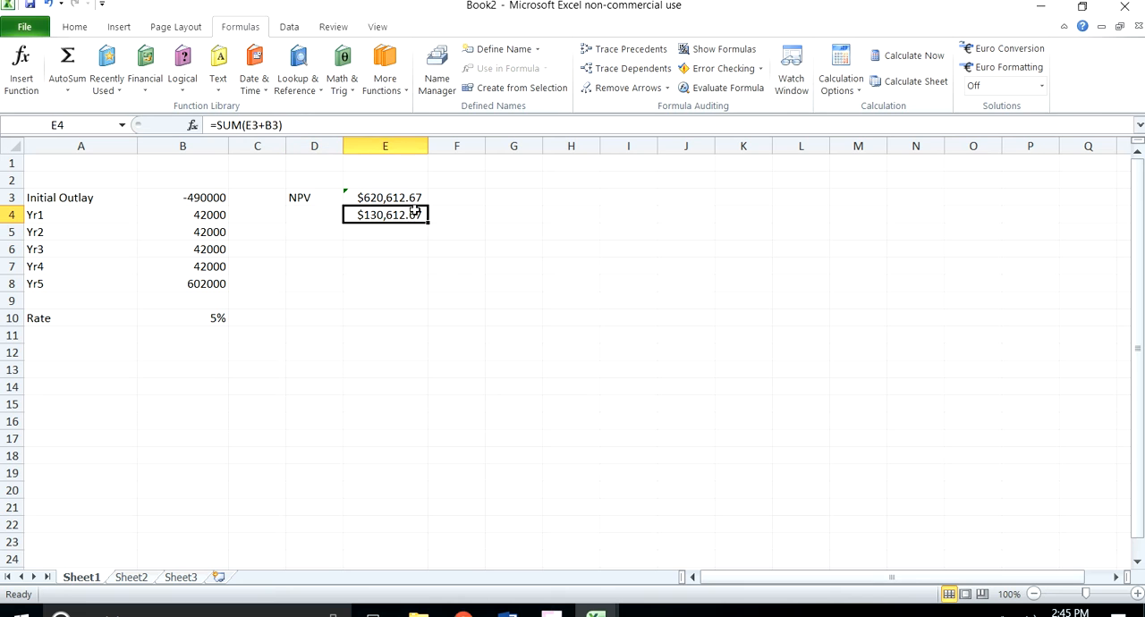
click(202, 321)
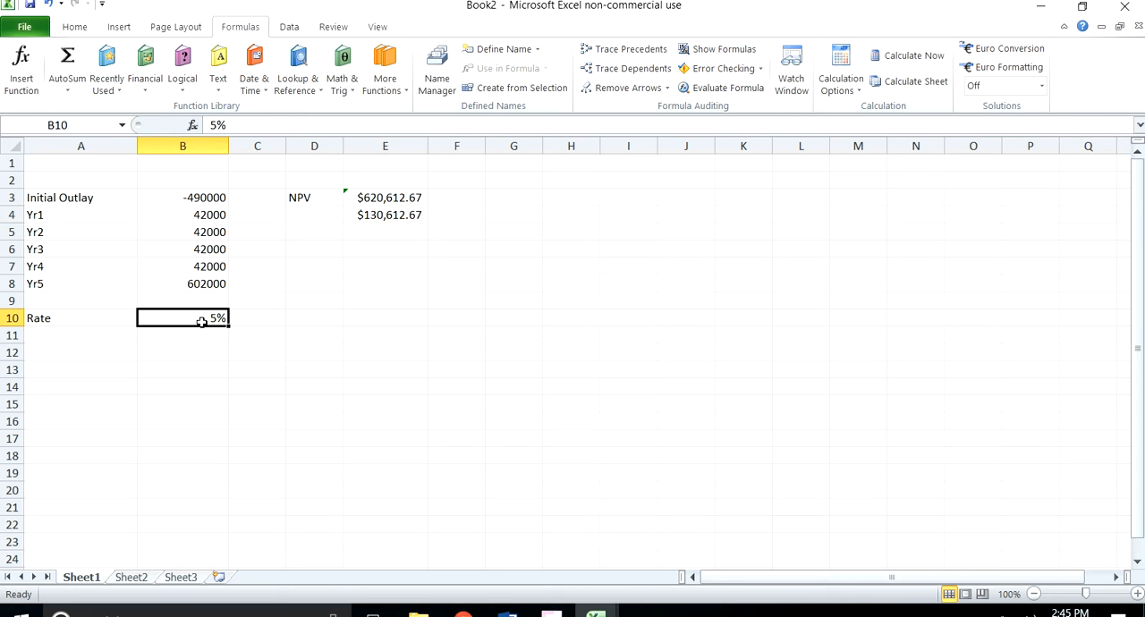
click(216, 125)
double_click(215, 124)
text(7)
key(Return)
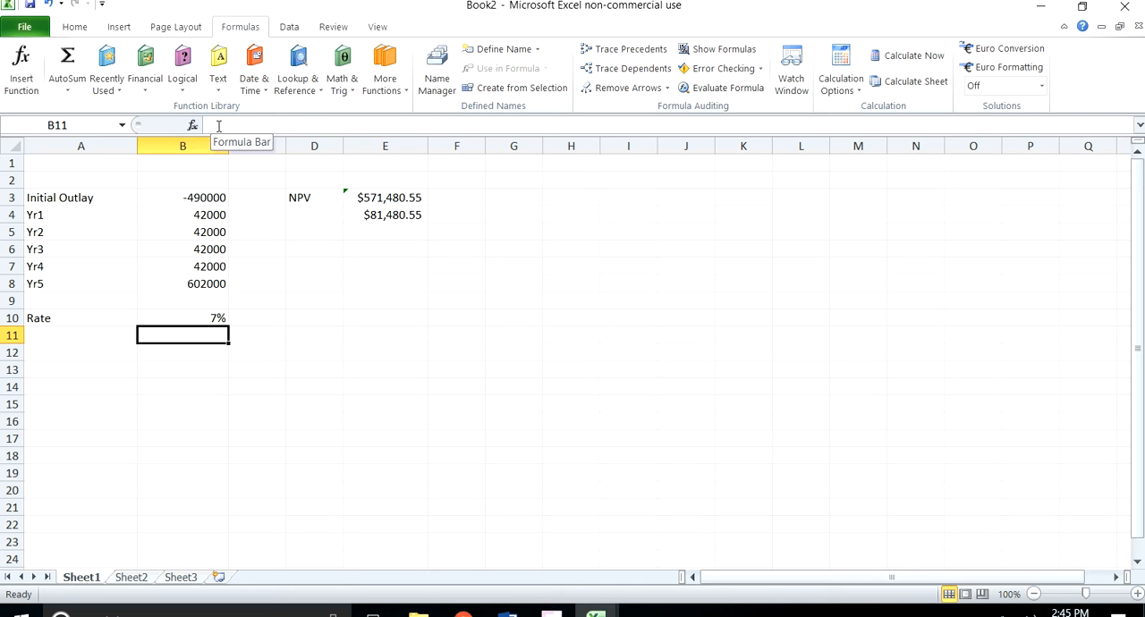
Step: Set the discount rate in B10 to 3%
click(211, 320)
double_click(216, 125)
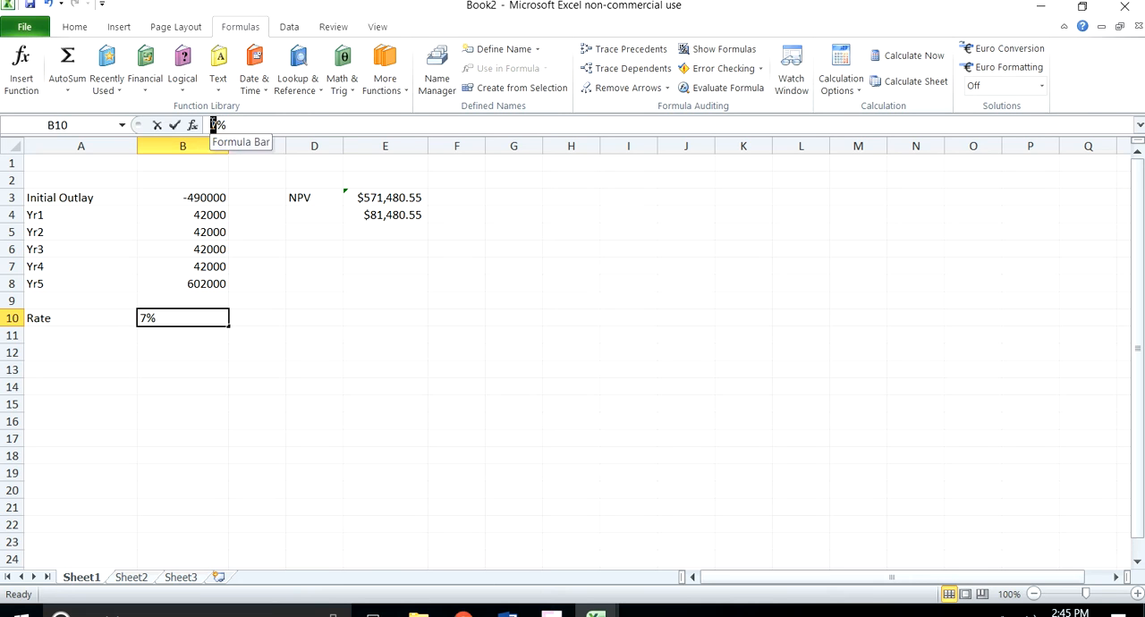
text(3)
key(Return)
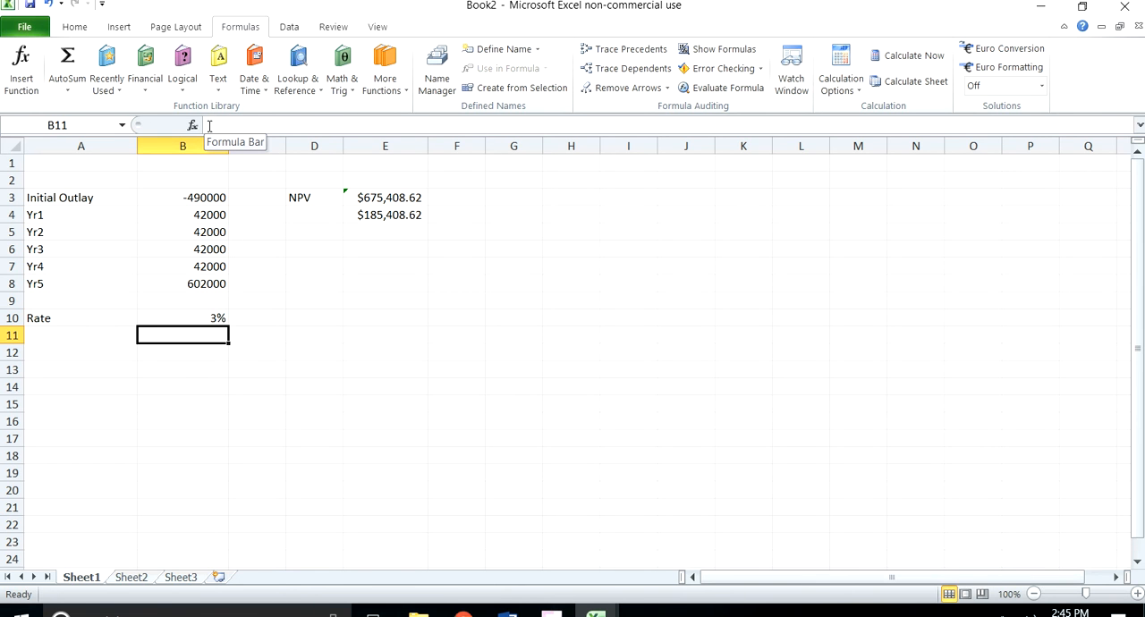
Step: Set the discount rate in B10 back to 5%
click(205, 318)
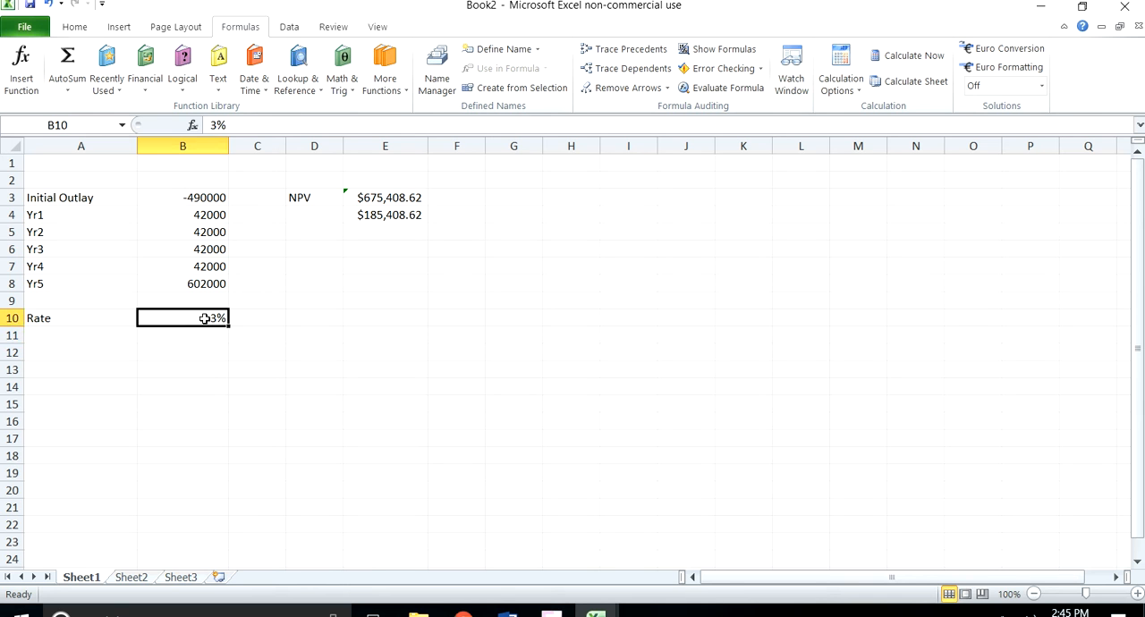
double_click(214, 126)
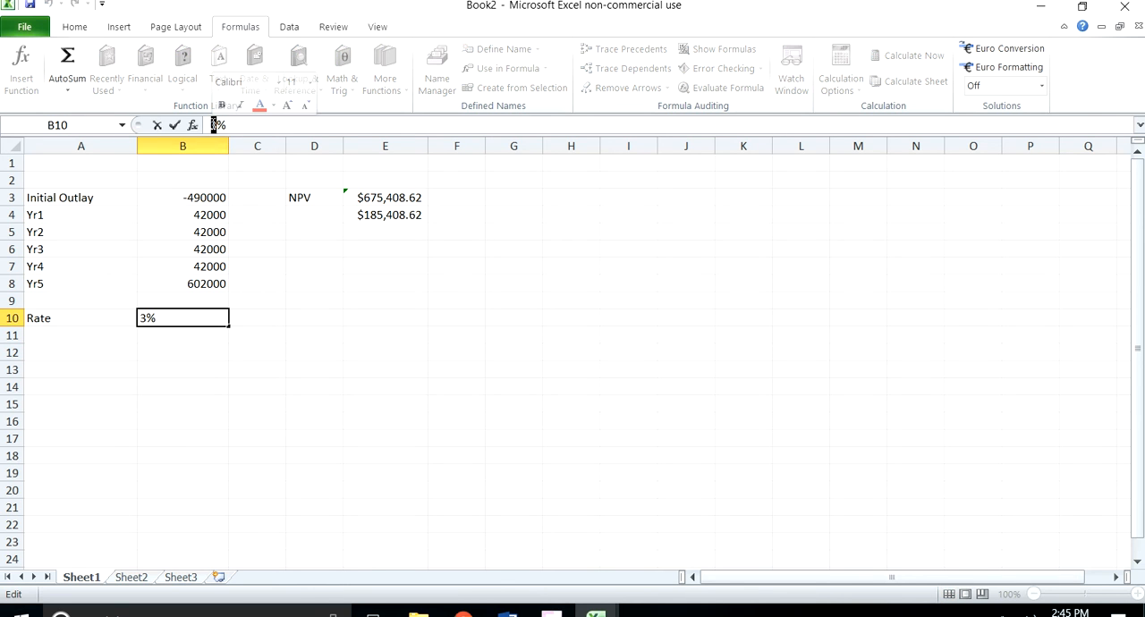
text(5)
key(Return)
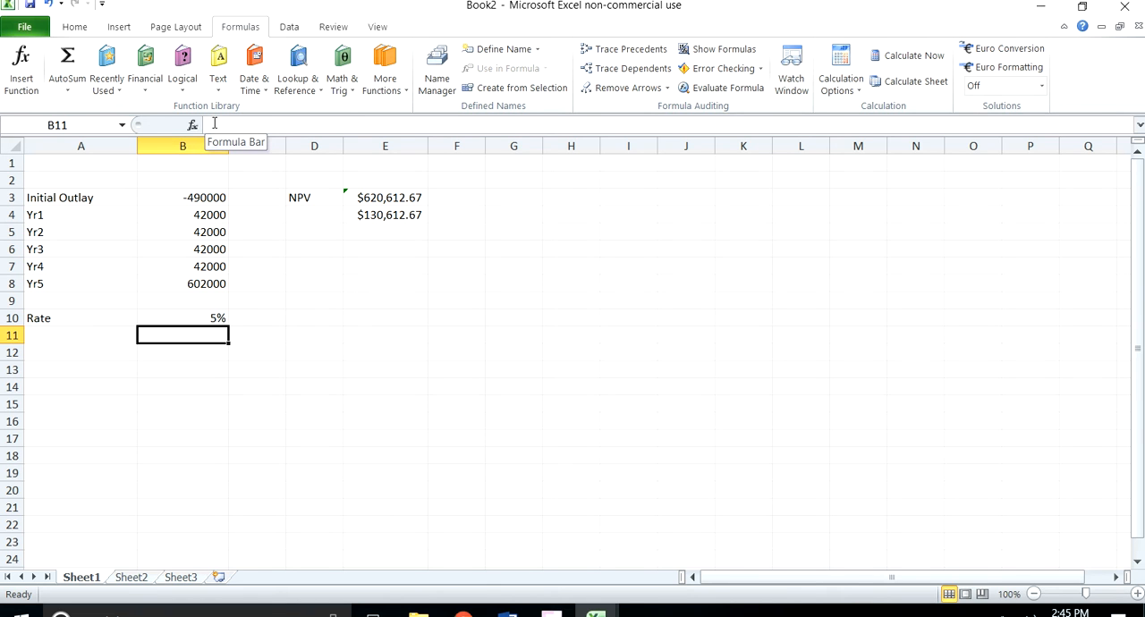
Step: Widen column F slightly
drag(488, 147, 504, 147)
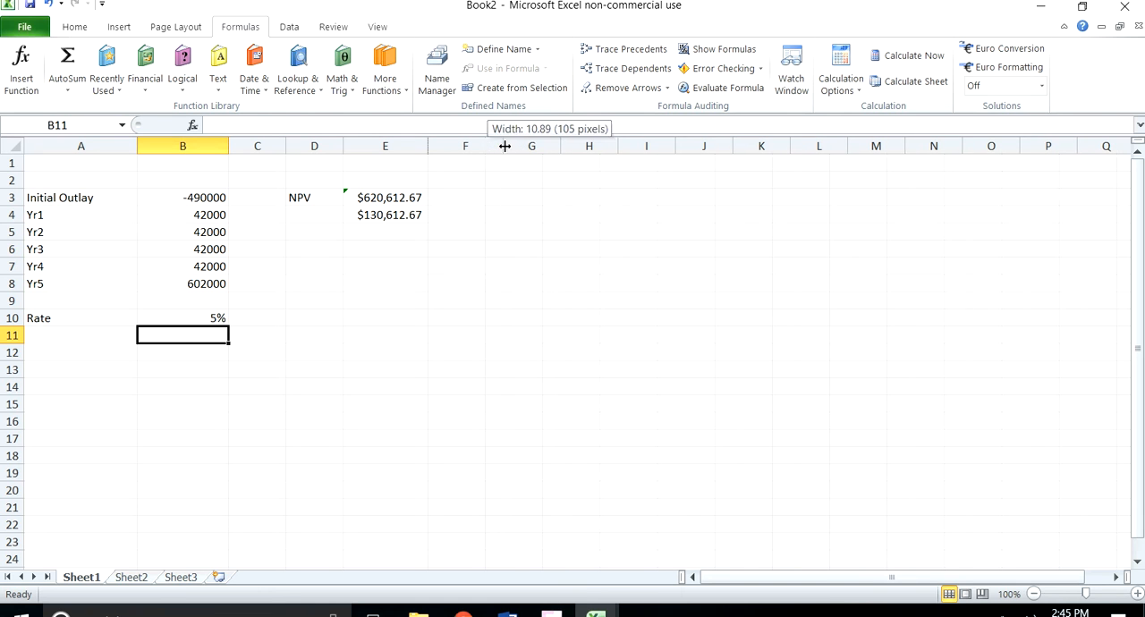
Step: Label F3 as IRR and calculate the internal rate of return in G3 with the IRR function over cash flows B3:B8
click(465, 199)
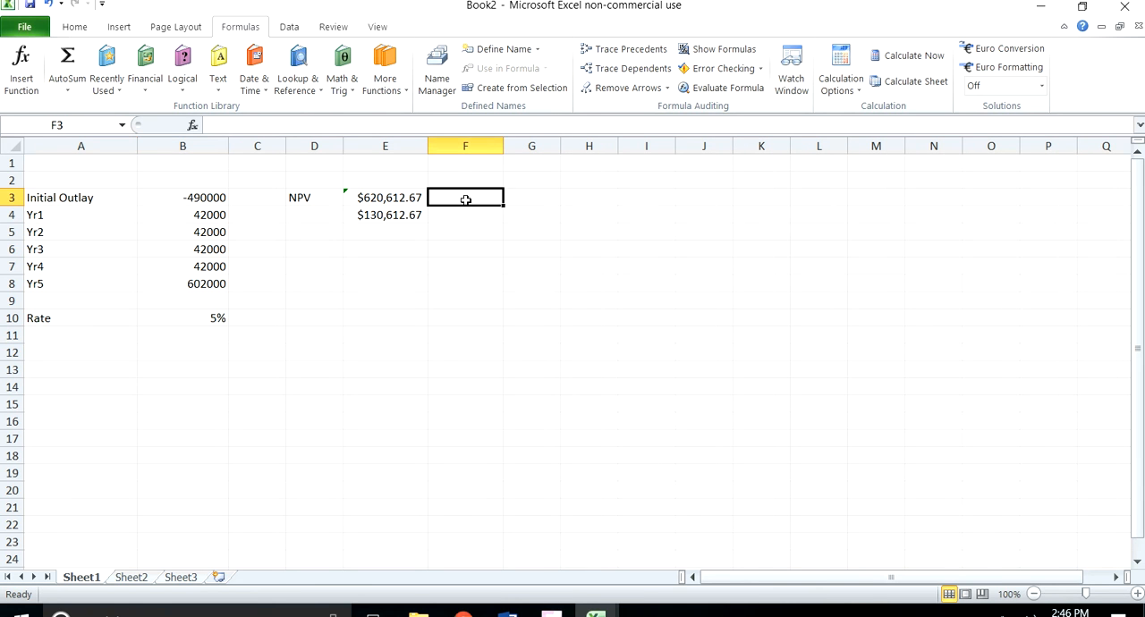
text(IRR)
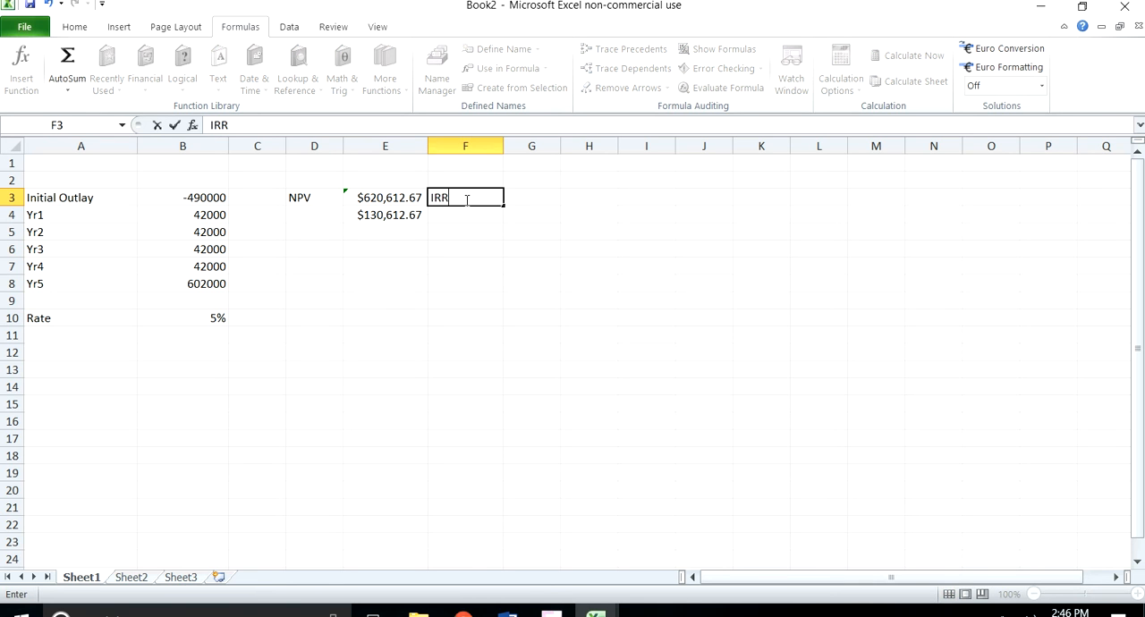
click(529, 195)
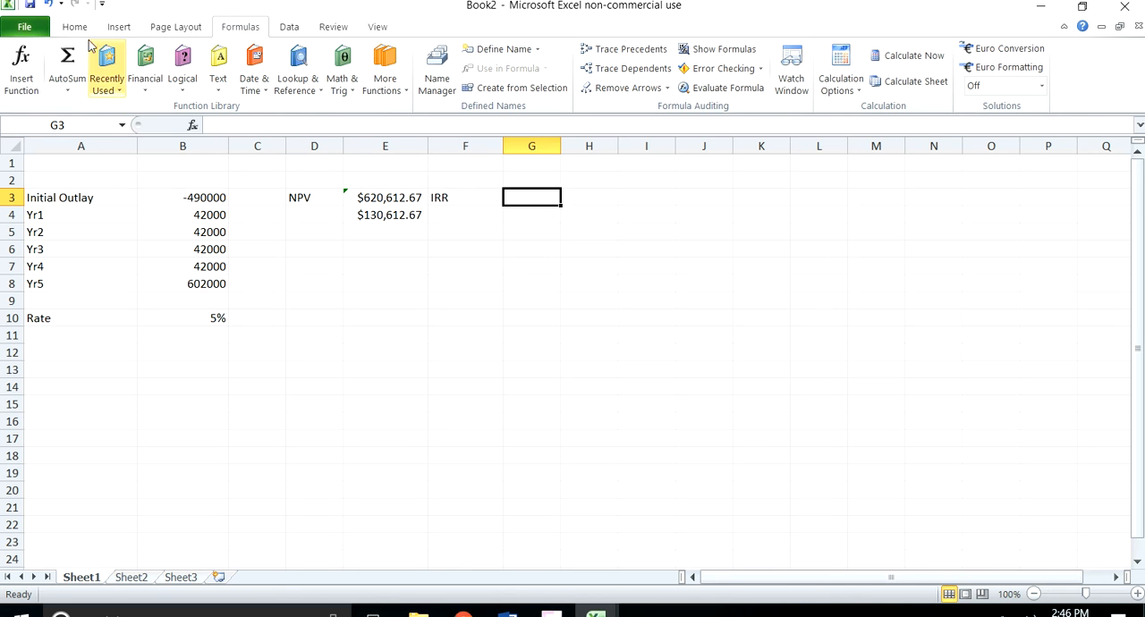
click(138, 74)
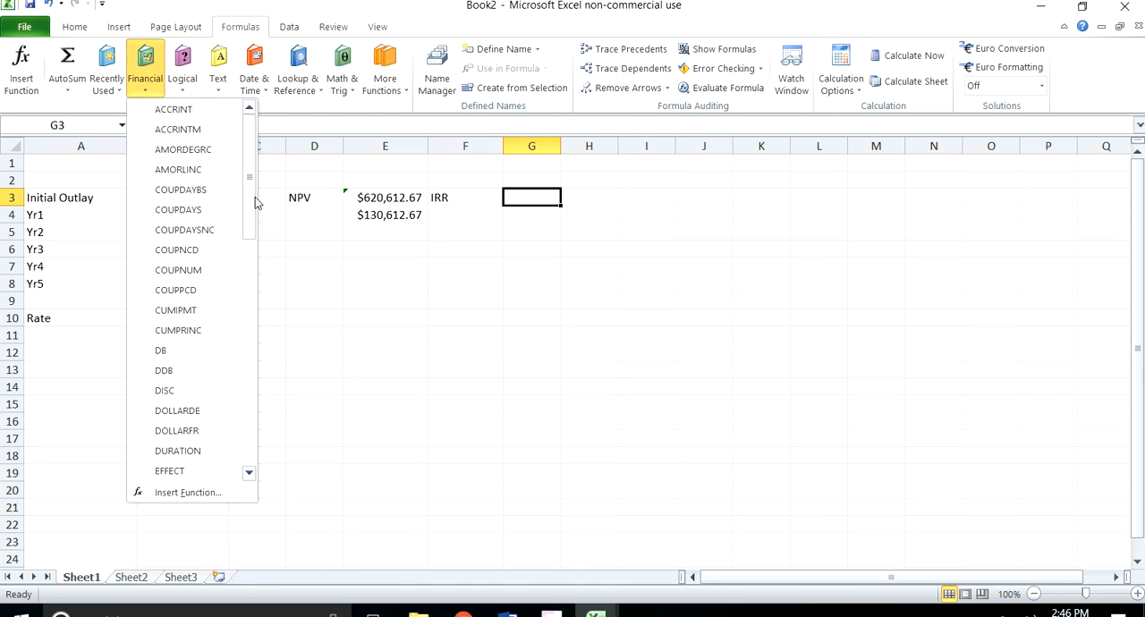
scroll(244, 249, down, 6)
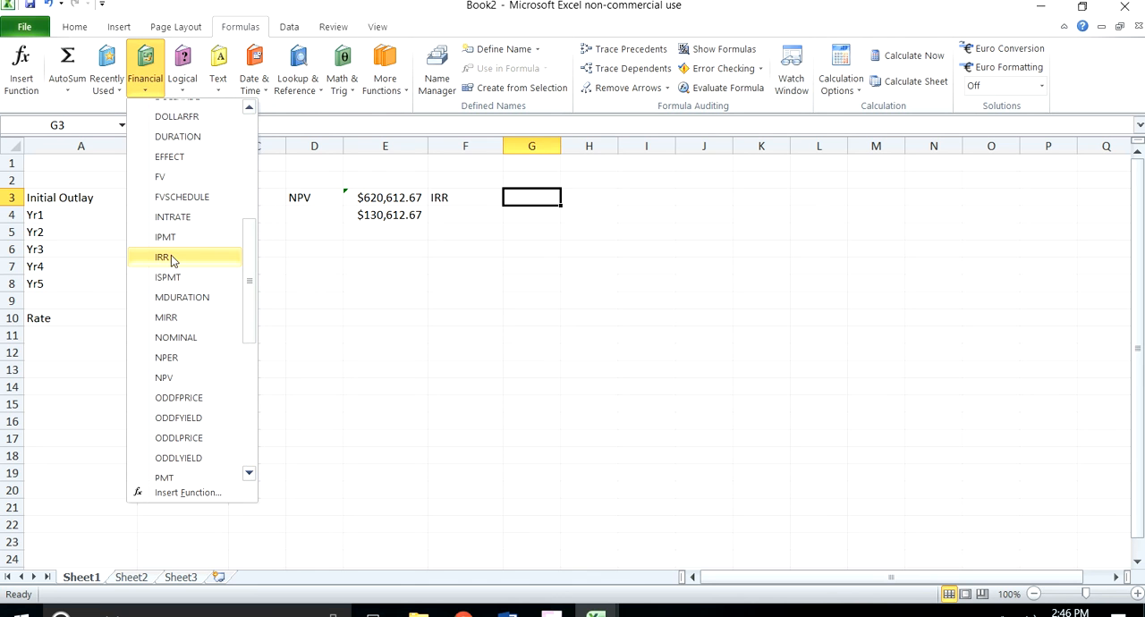
click(175, 257)
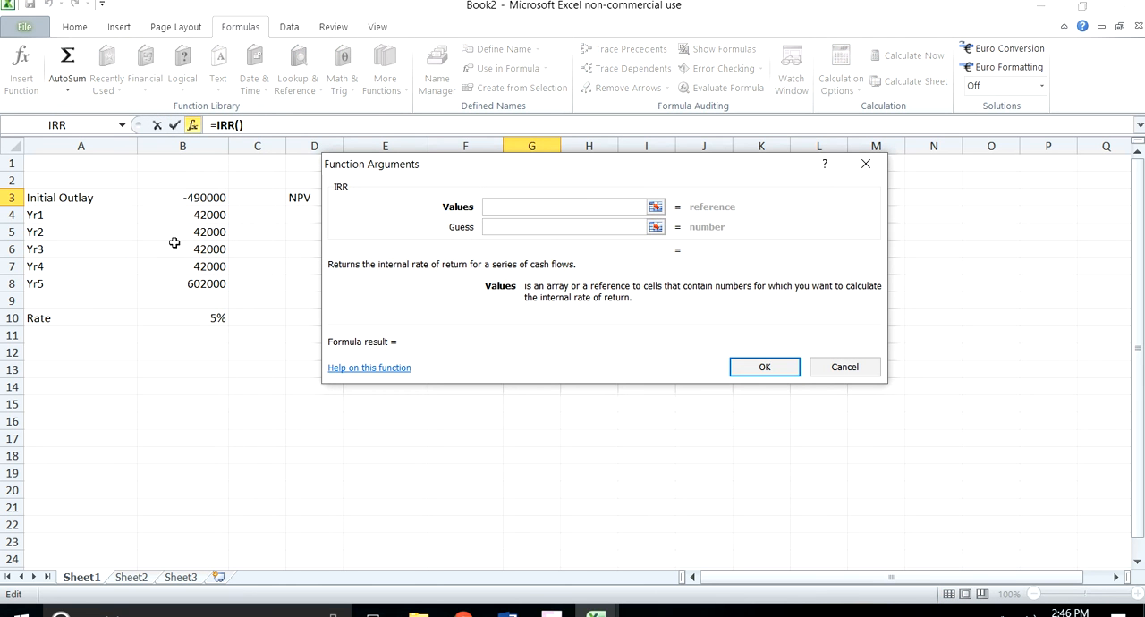
drag(205, 197, 196, 281)
click(763, 366)
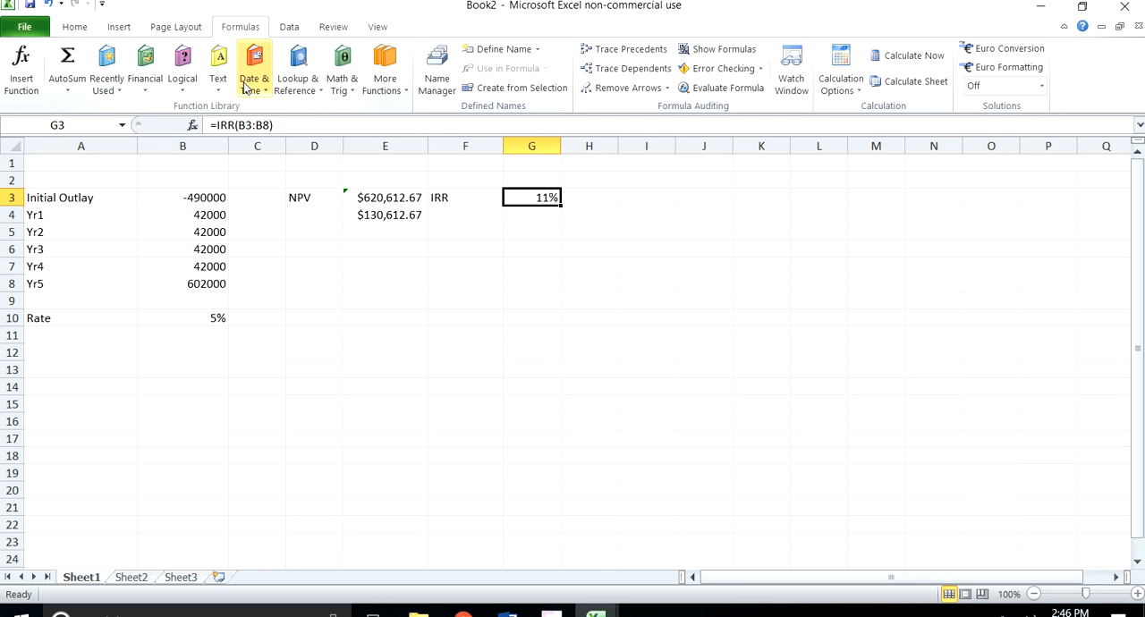
Step: Format the IRR percentage in G3 to show two decimal places
click(80, 26)
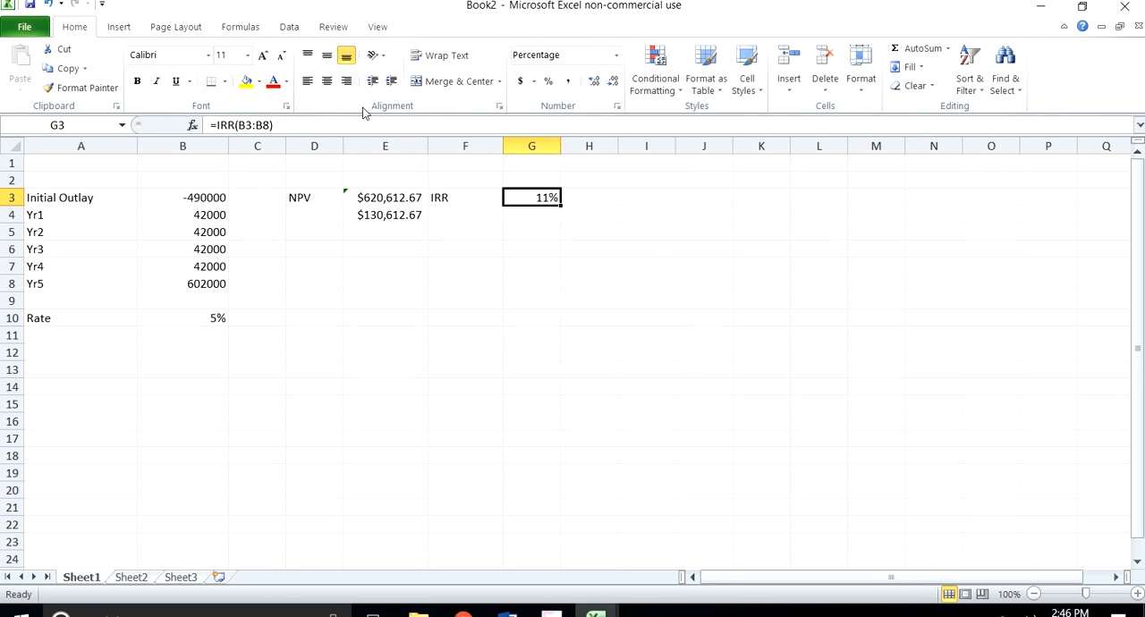
click(592, 81)
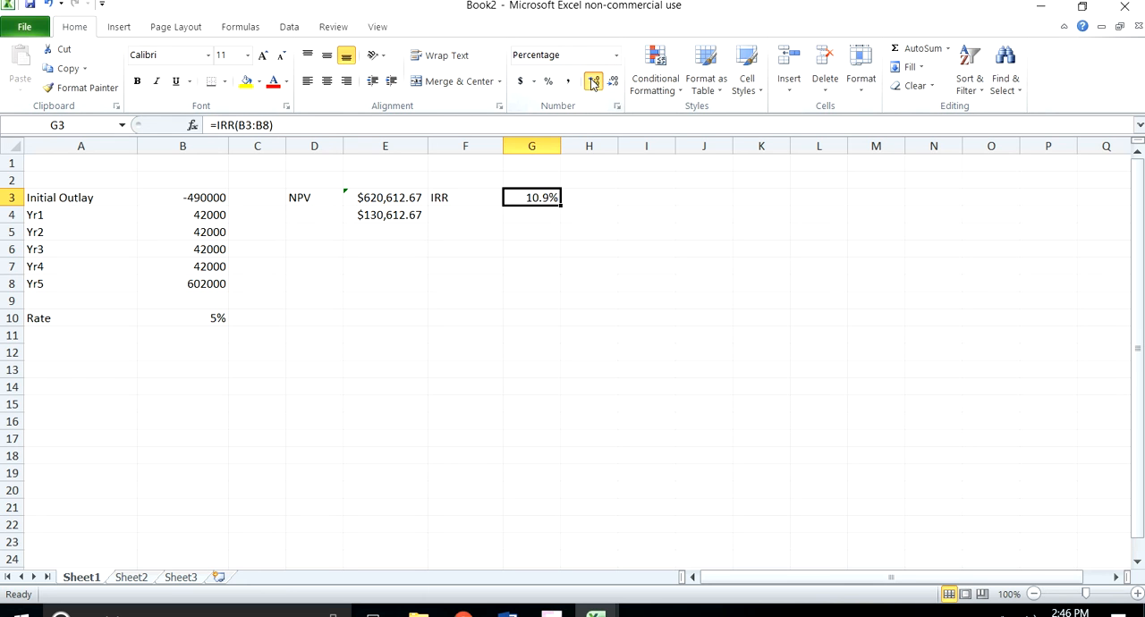
click(541, 246)
click(548, 198)
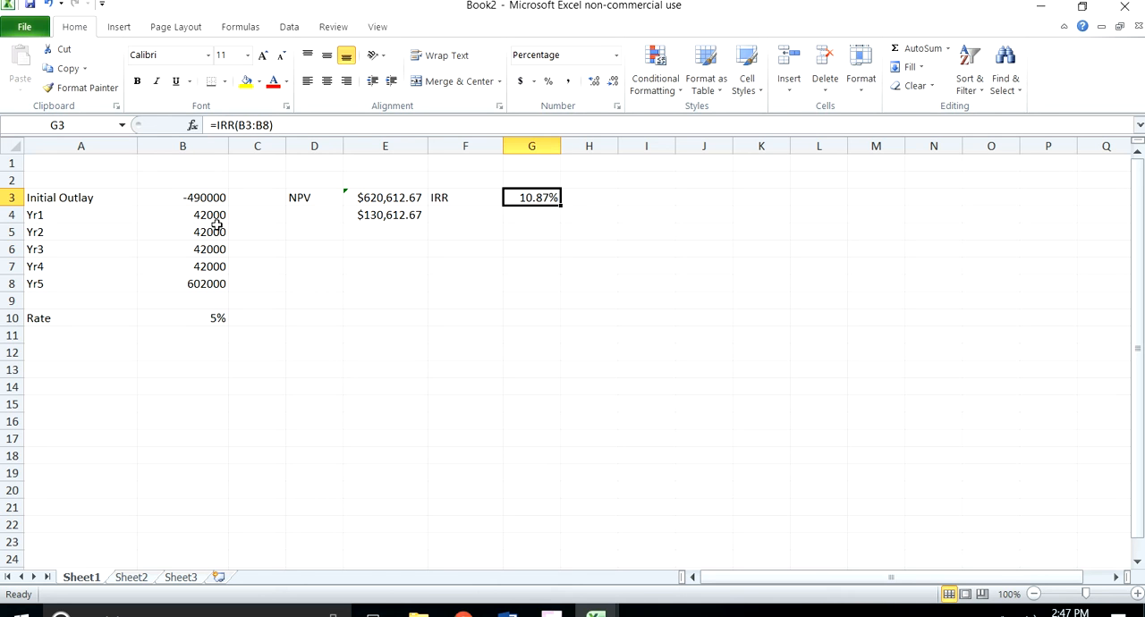
Step: Set the Yr5 cash flow in B8 to 550000
click(208, 288)
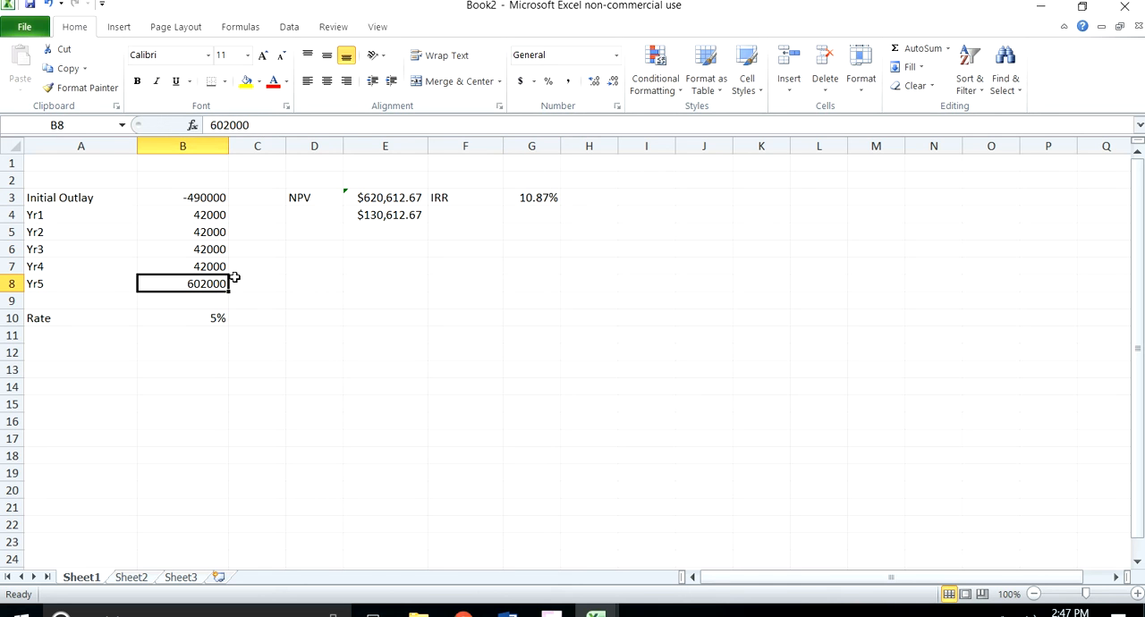
text(550000)
key(Return)
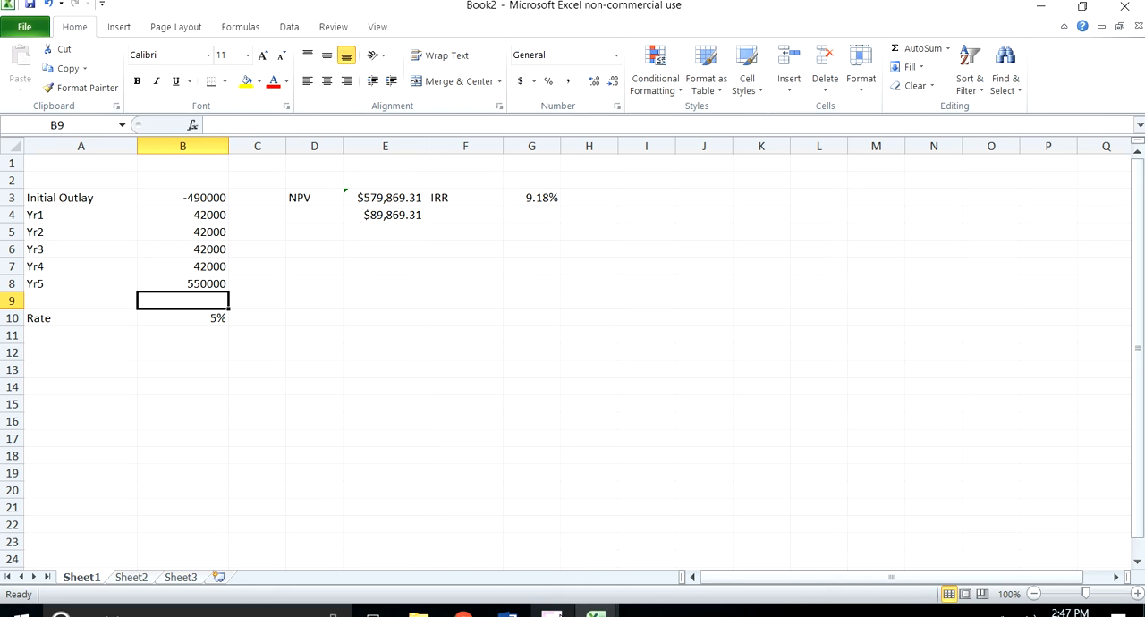
click(551, 615)
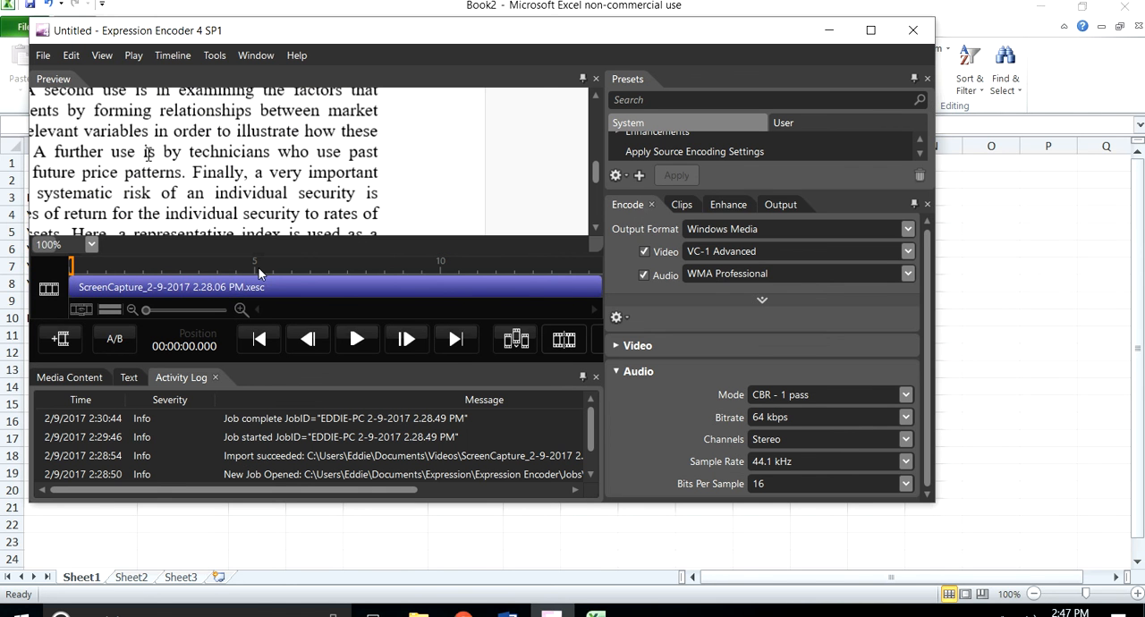